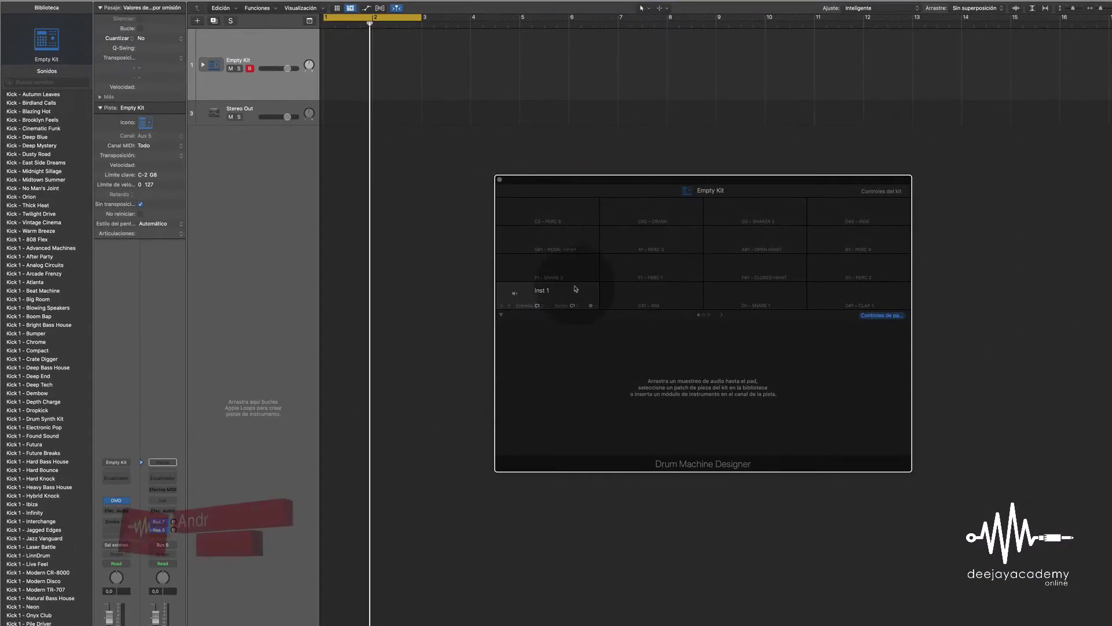
# Step: Load the 808 Flex kit from the sound library into the whole Empty Kit drum machine
pyautogui.click(706, 195)
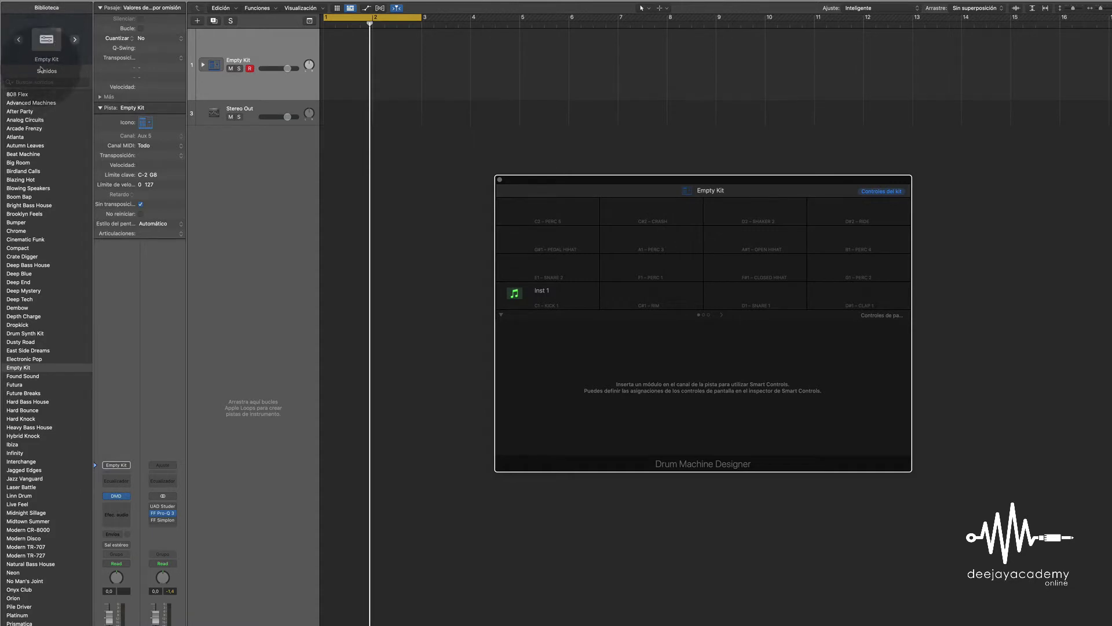
pyautogui.hscroll(-1, 26, 148)
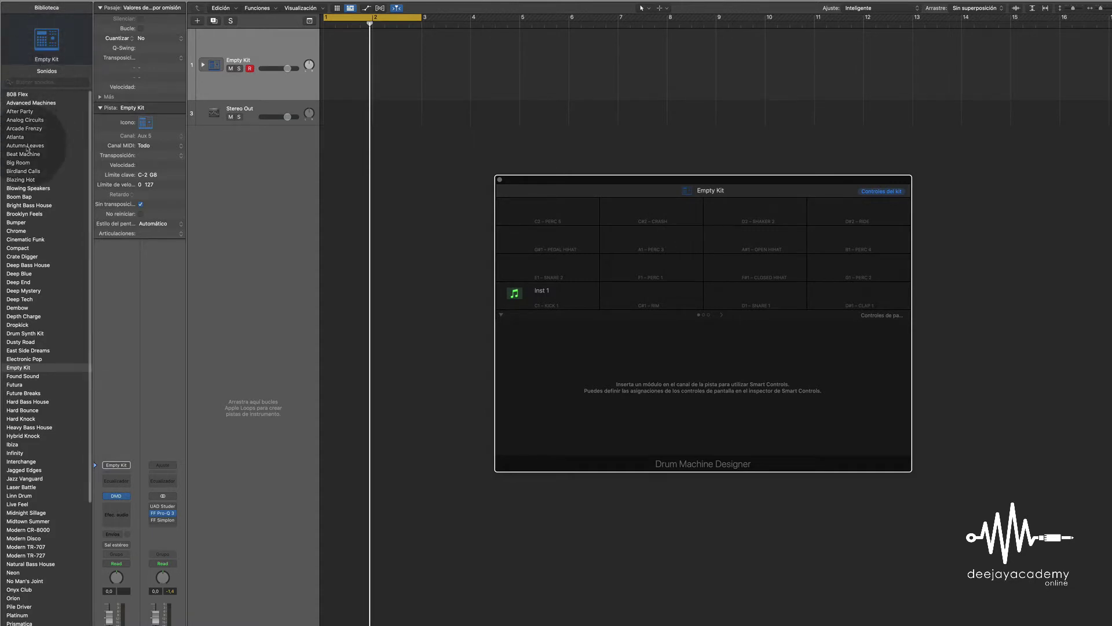
pyautogui.click(19, 94)
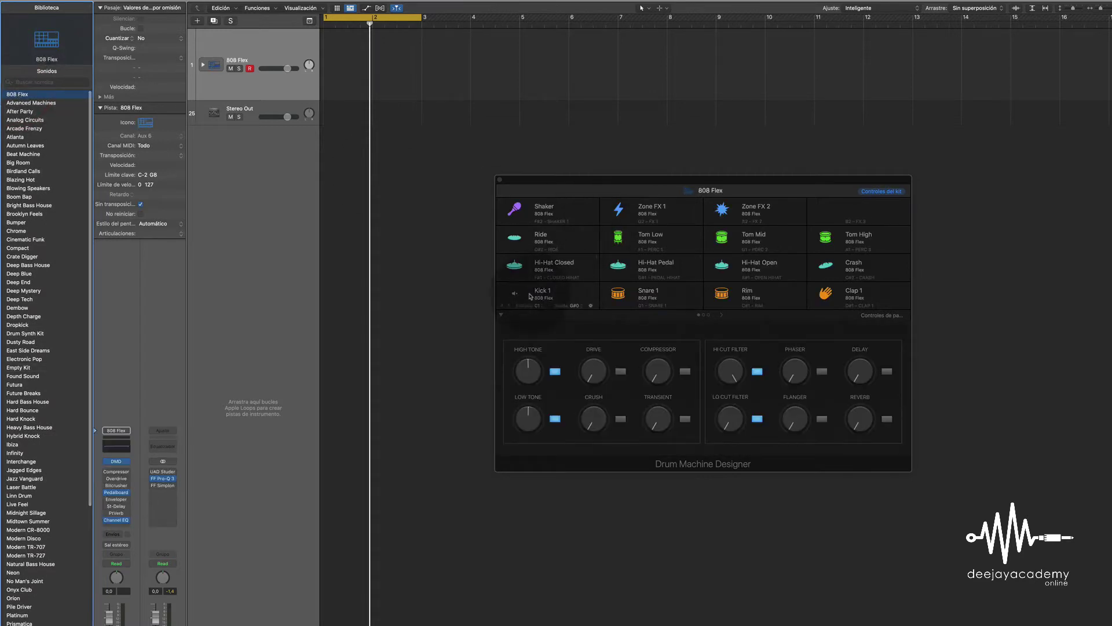
# Step: Audition the Kick 1, Snare 1, Rim and Clap 1 pads of the 808 Flex kit
pyautogui.click(514, 296)
pyautogui.click(515, 296)
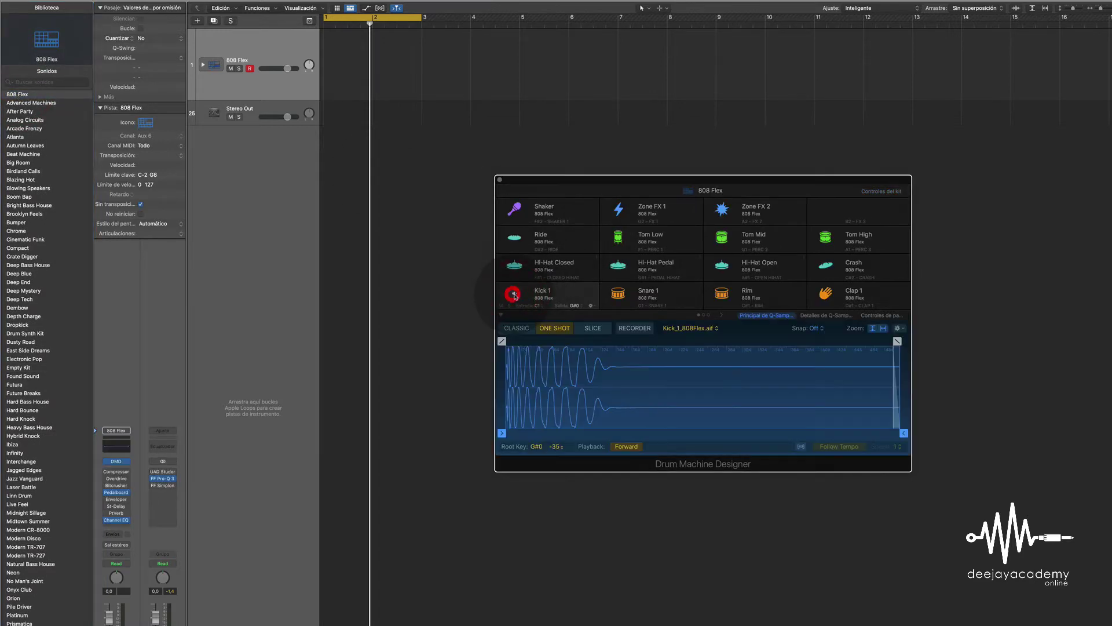
pyautogui.click(618, 295)
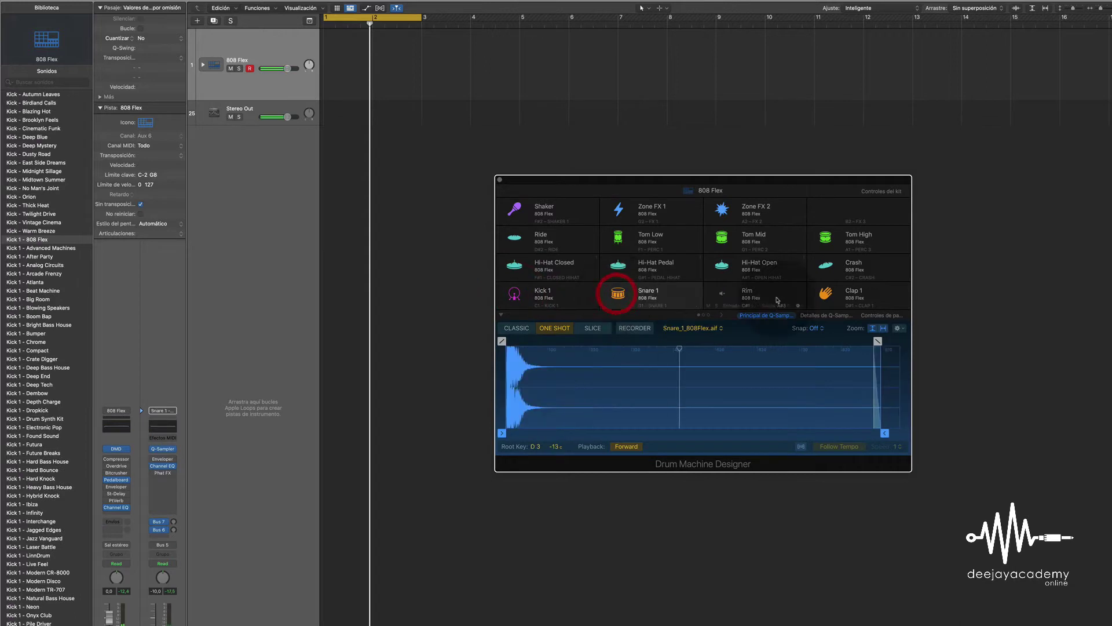
pyautogui.click(722, 295)
pyautogui.click(827, 294)
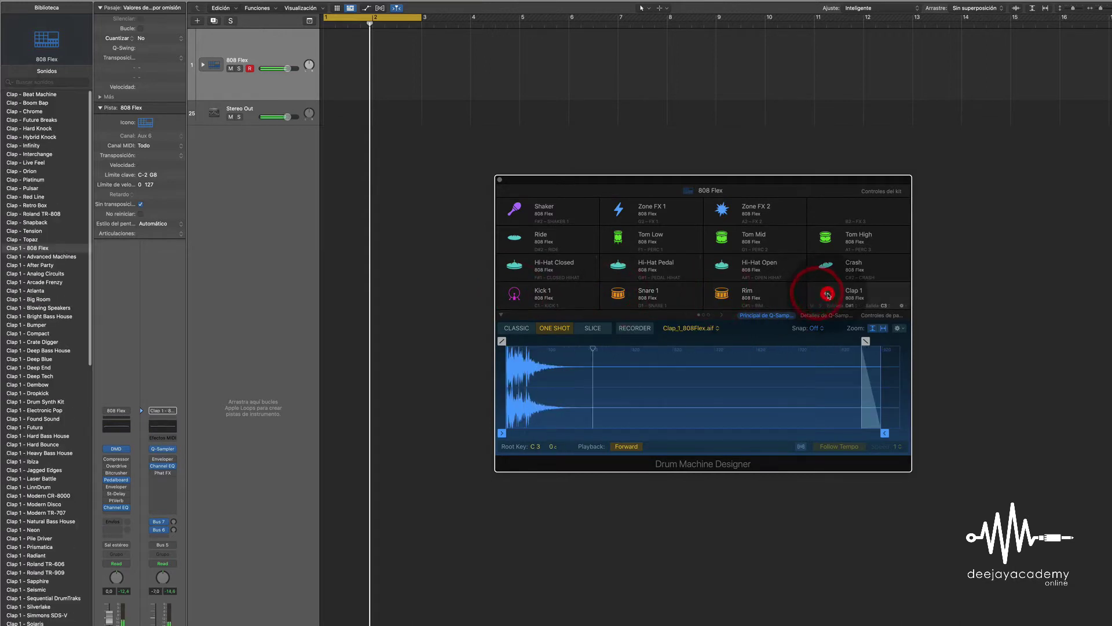
# Step: Load the Advanced Machines kit in place of 808 Flex and audition its Kick 1, Snare 1, Rim and Clap 1 pads
pyautogui.click(735, 191)
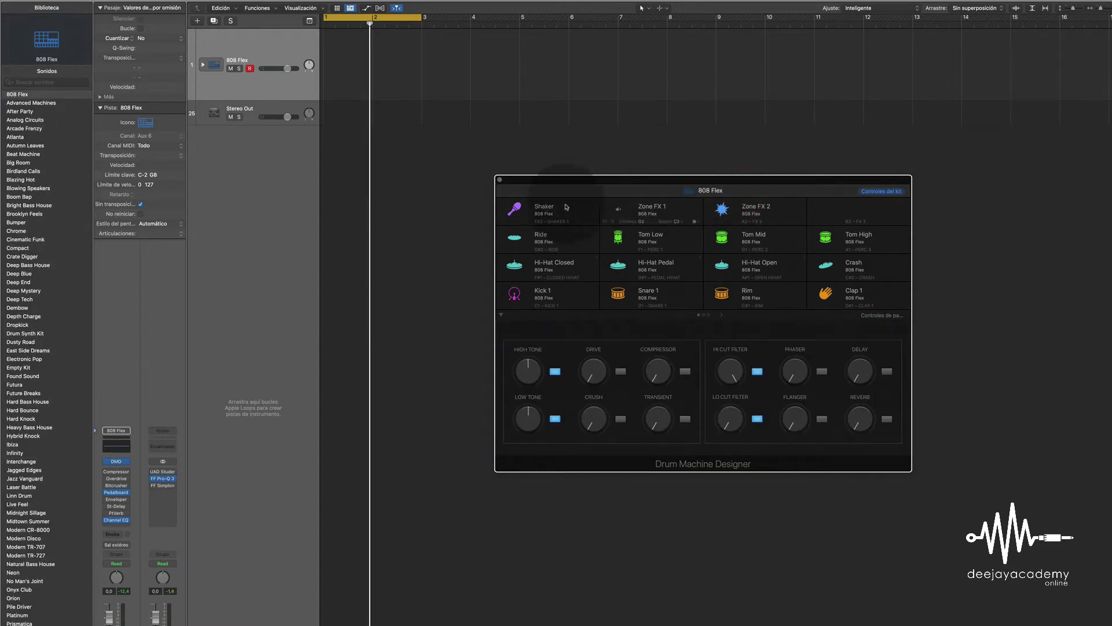
pyautogui.click(25, 104)
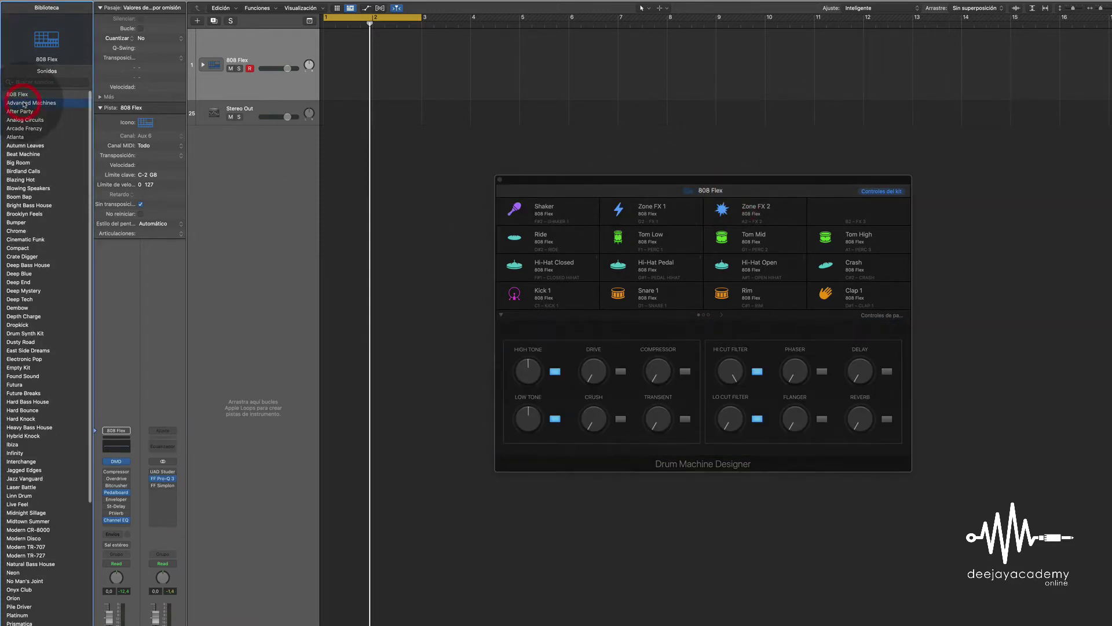
pyautogui.click(516, 295)
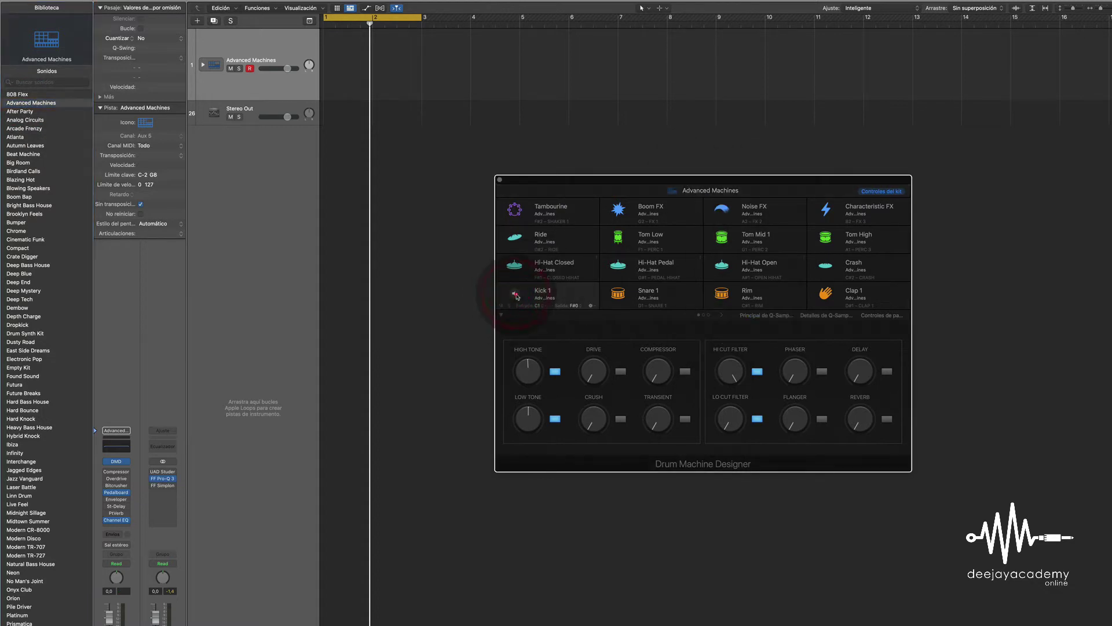
pyautogui.click(620, 294)
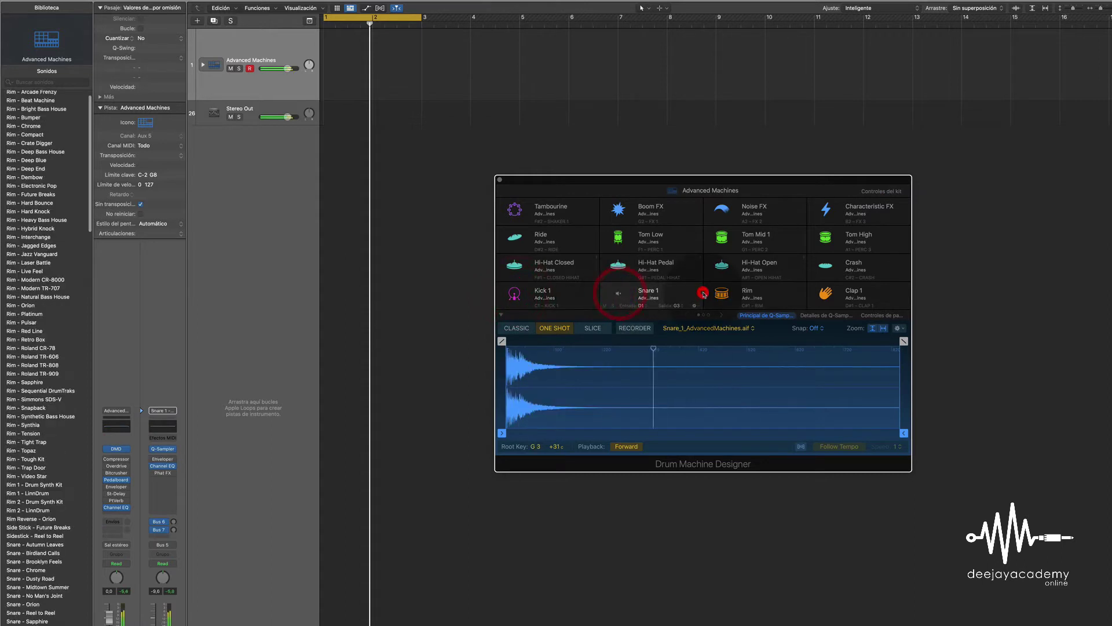
pyautogui.click(722, 294)
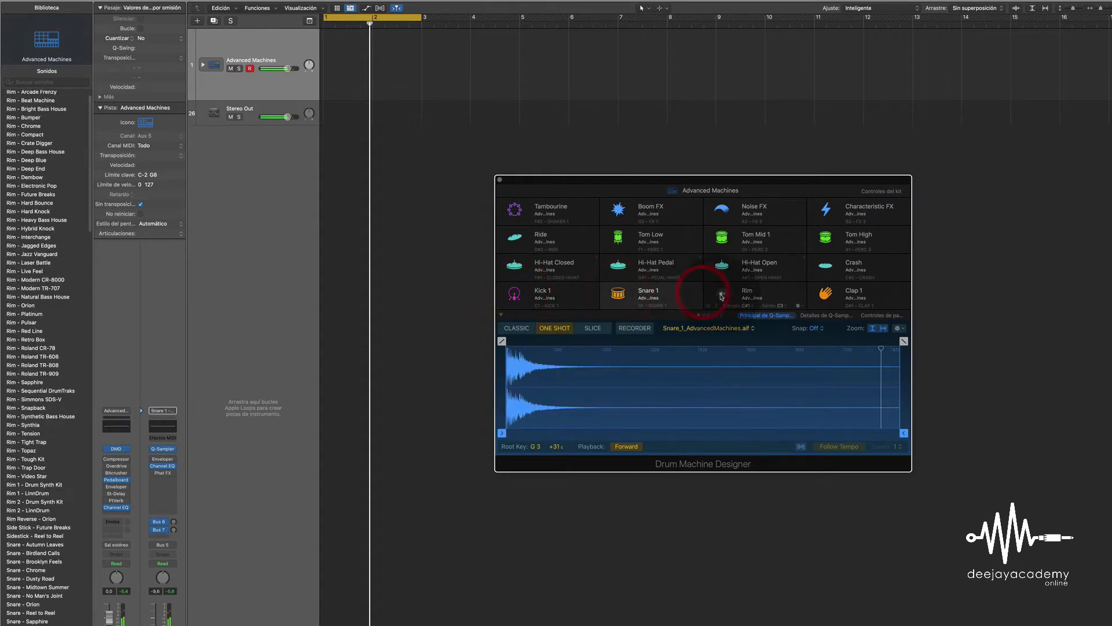
pyautogui.click(827, 294)
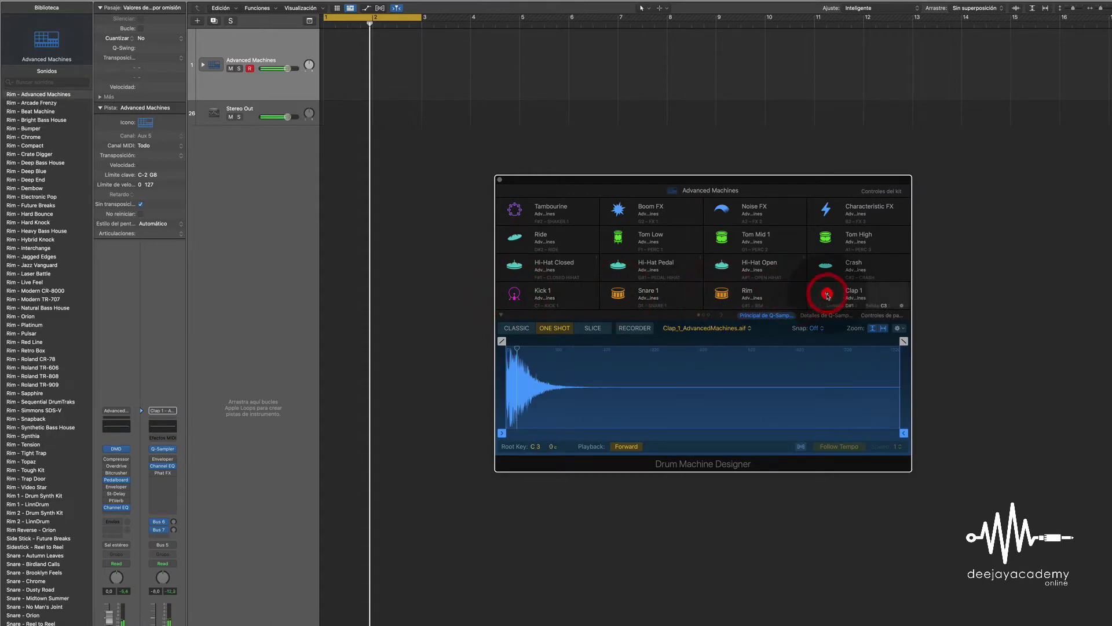
# Step: Replace the Kick 1 pad's sound with Kick 1 – After Party and switch its sampler mode to Classic
pyautogui.click(541, 295)
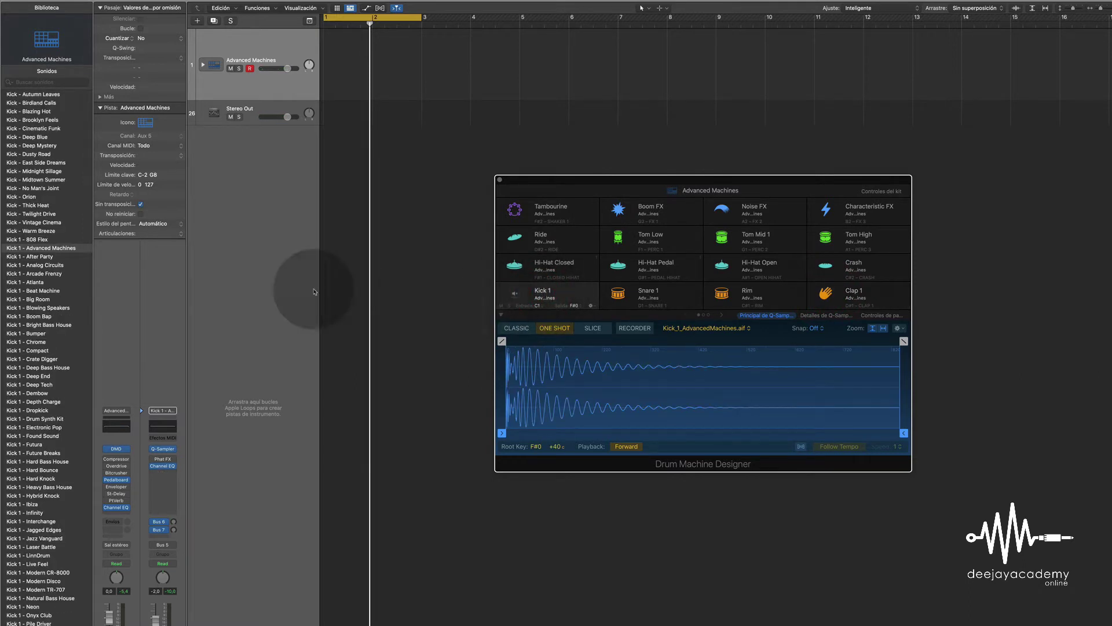
pyautogui.click(40, 257)
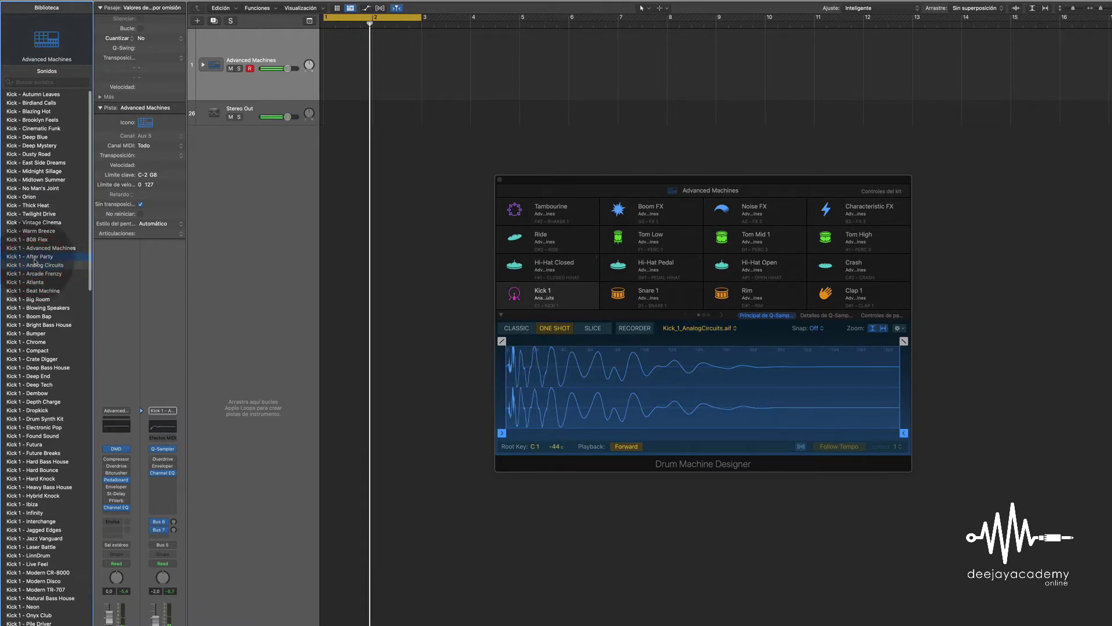
pyautogui.click(35, 257)
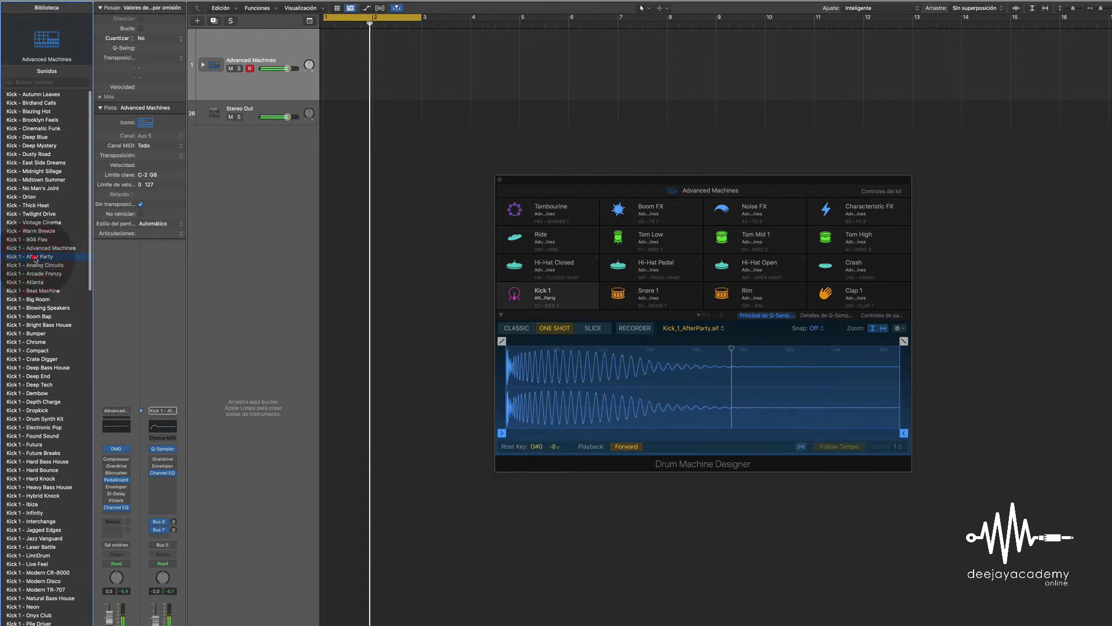
pyautogui.click(511, 295)
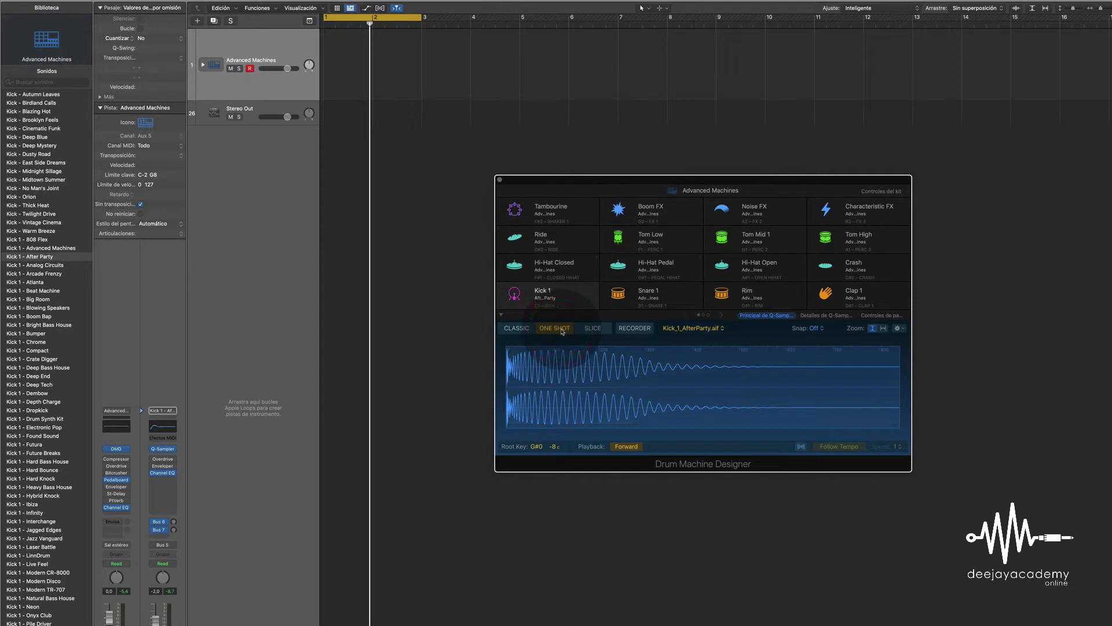
pyautogui.click(529, 333)
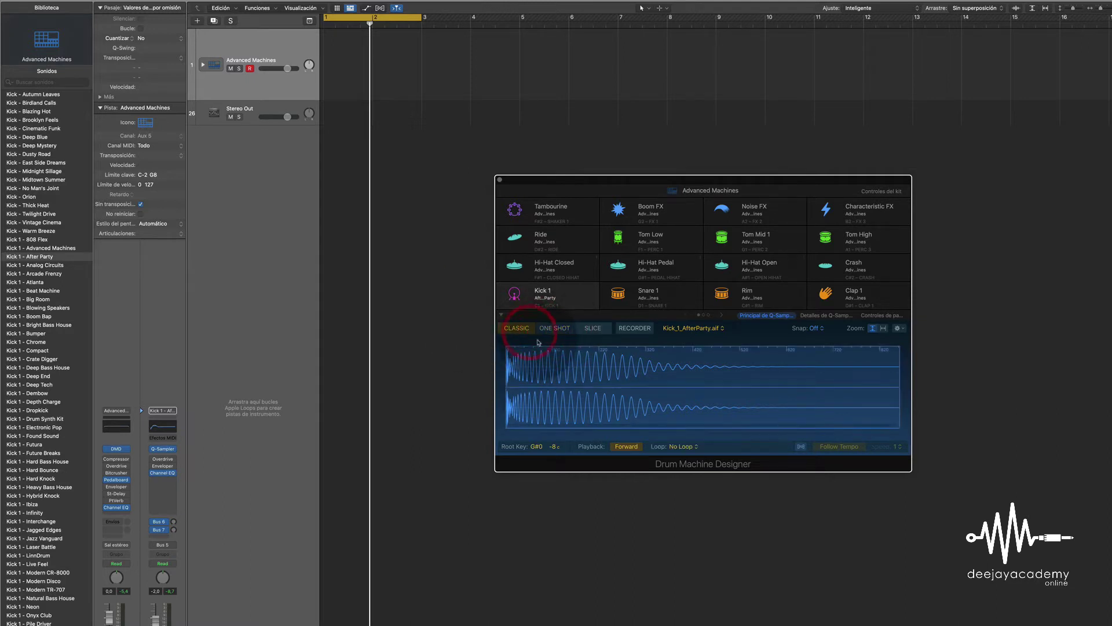
# Step: Create a pattern region at the start of the Advanced Machines track and activate Kick 1 on step 1
pyautogui.rightClick(343, 56)
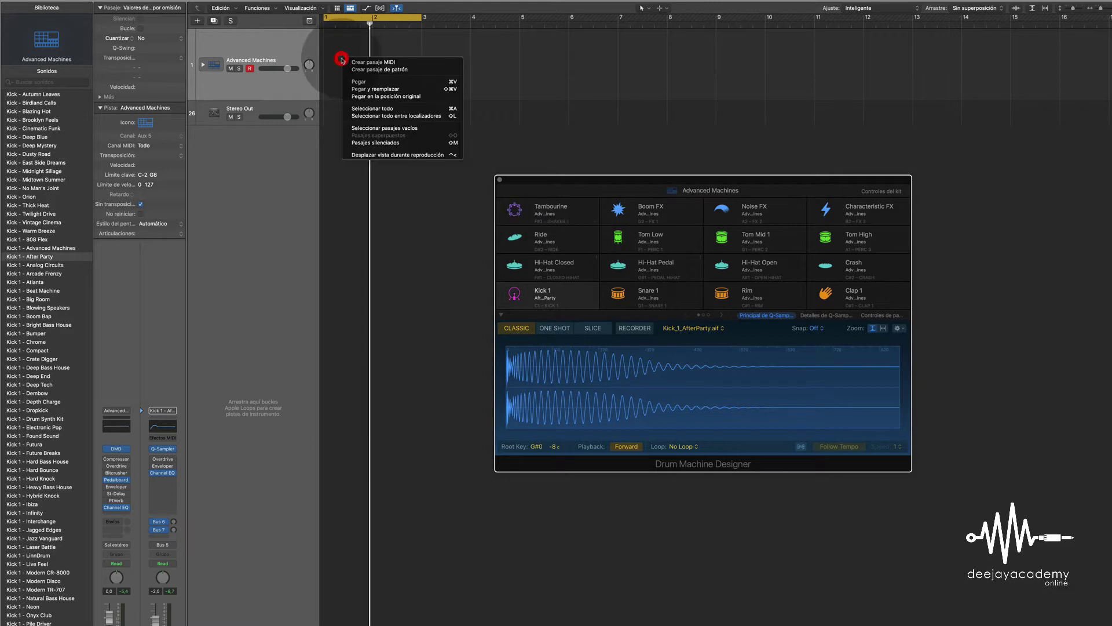
pyautogui.click(397, 69)
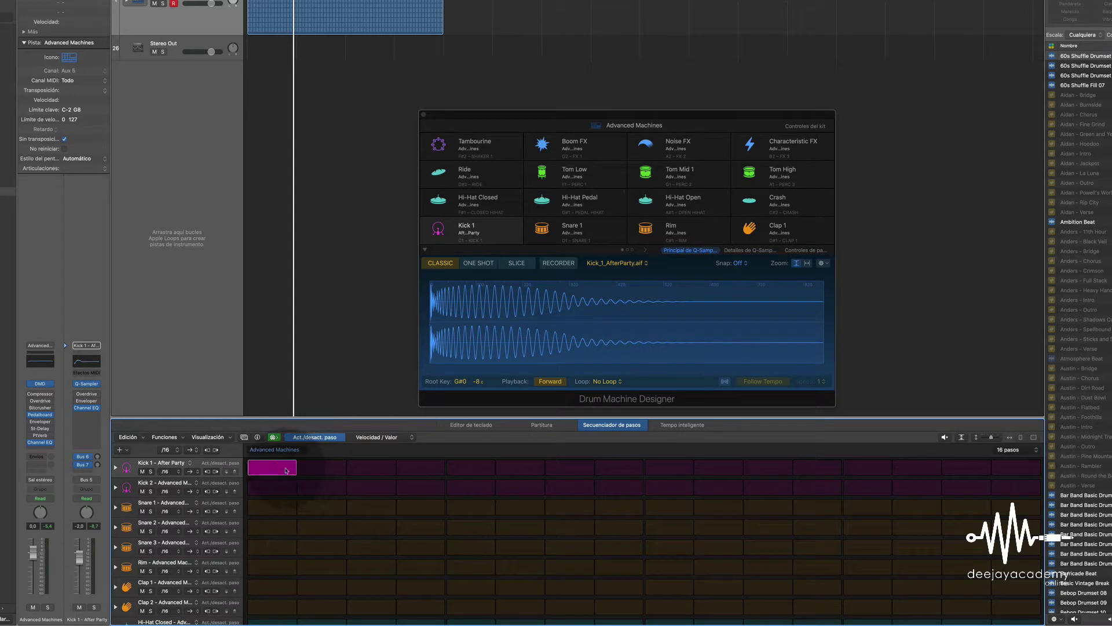
pyautogui.click(287, 471)
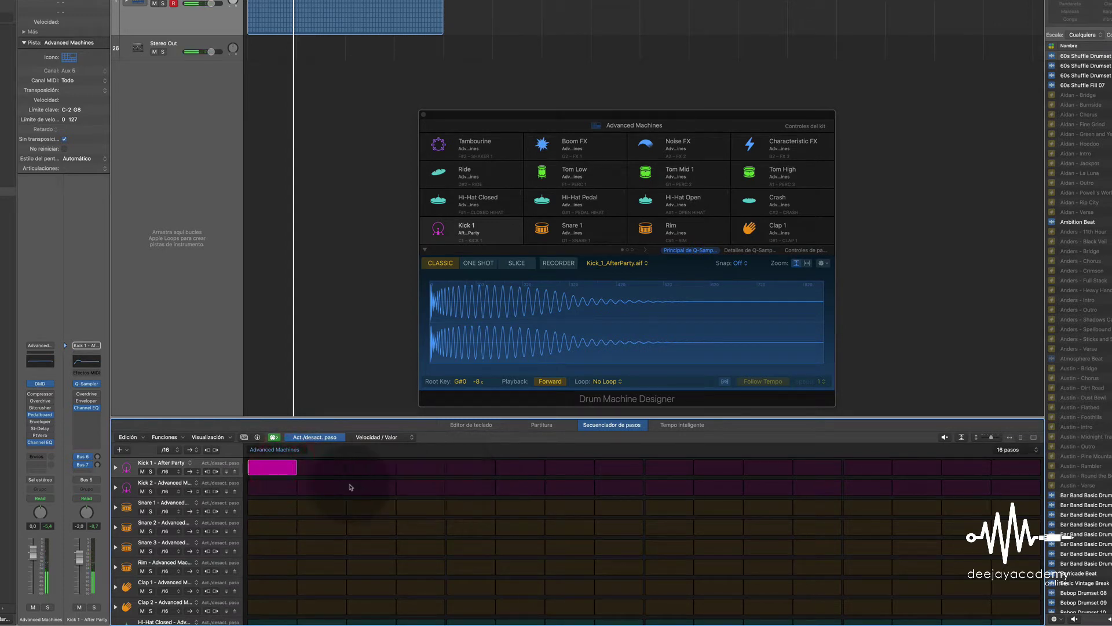
# Step: Audition Kick 2 and Snare 1, and activate Snare 1 on steps 5 and 13 and Kick 1 on step 8
pyautogui.click(126, 485)
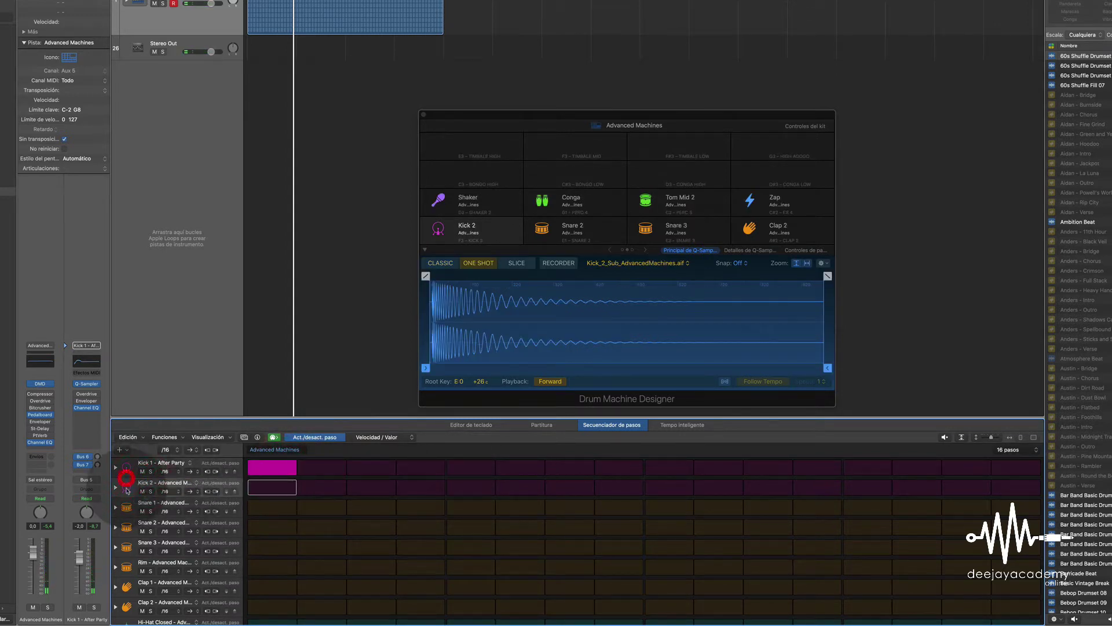
pyautogui.click(127, 507)
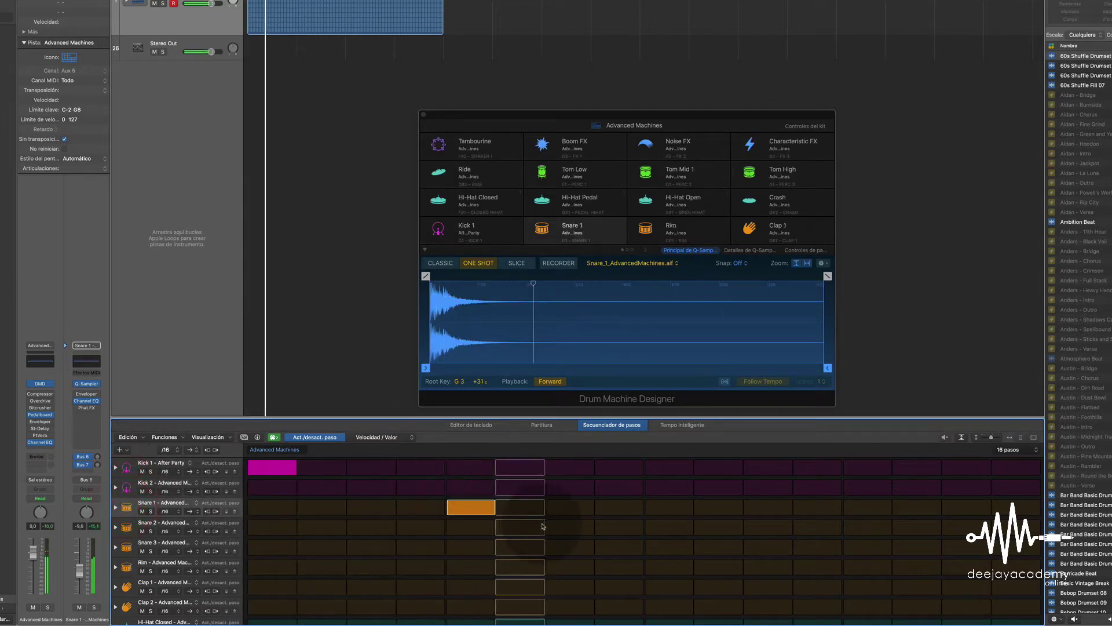
pyautogui.click(630, 467)
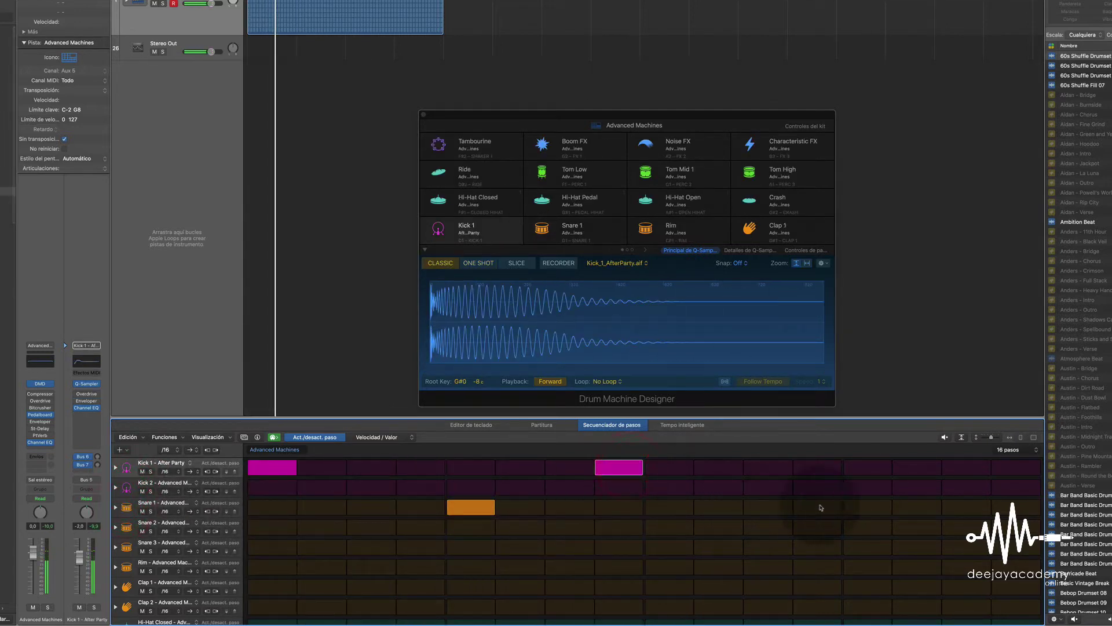
pyautogui.click(864, 509)
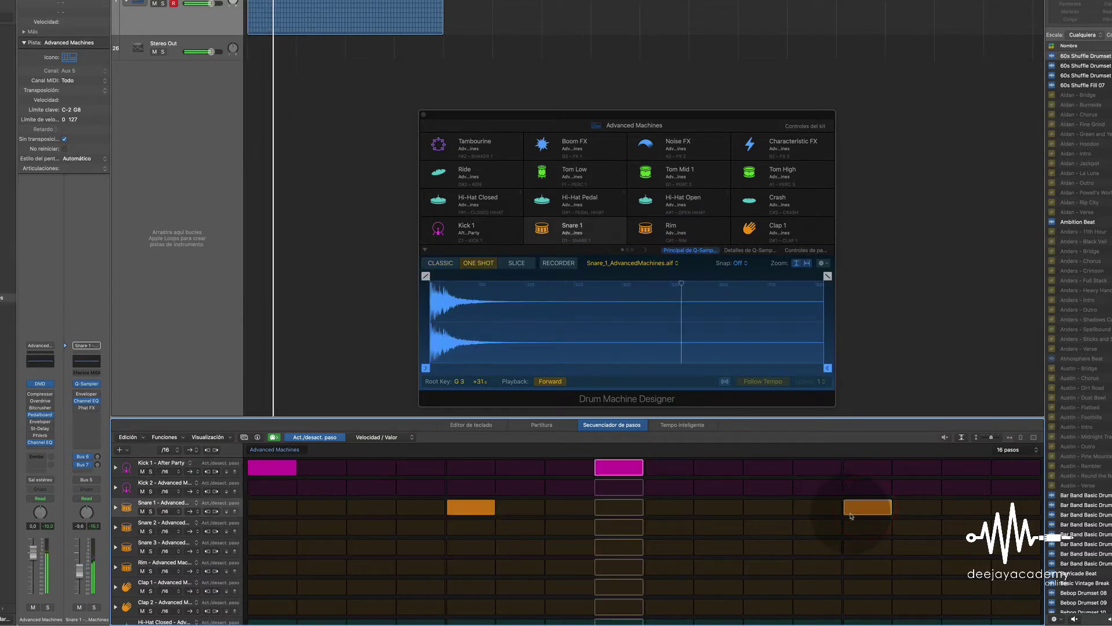
# Step: Move the Kick 1 hit from step 8 to step 9 and add Kick 1 hits on steps 4 and 15
pyautogui.click(669, 467)
pyautogui.click(618, 467)
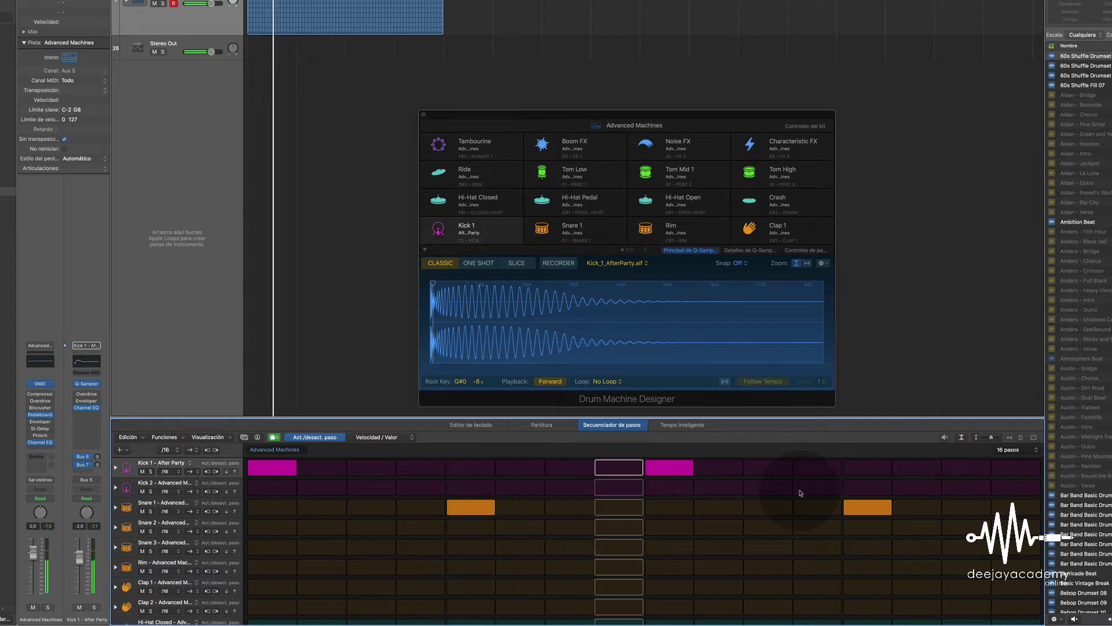
pyautogui.click(418, 470)
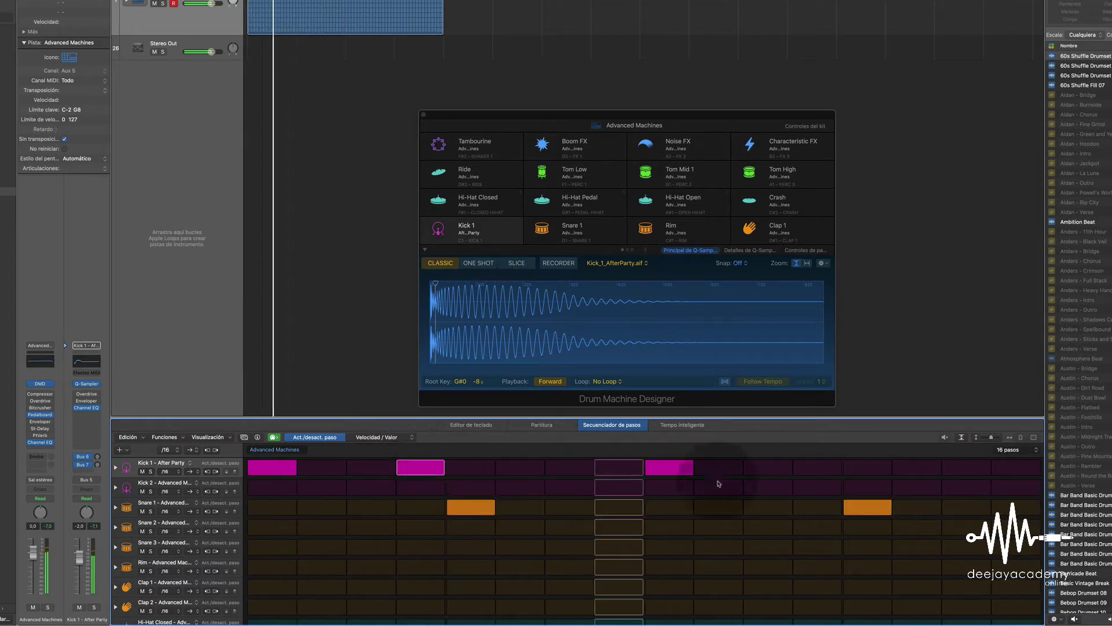
pyautogui.click(959, 469)
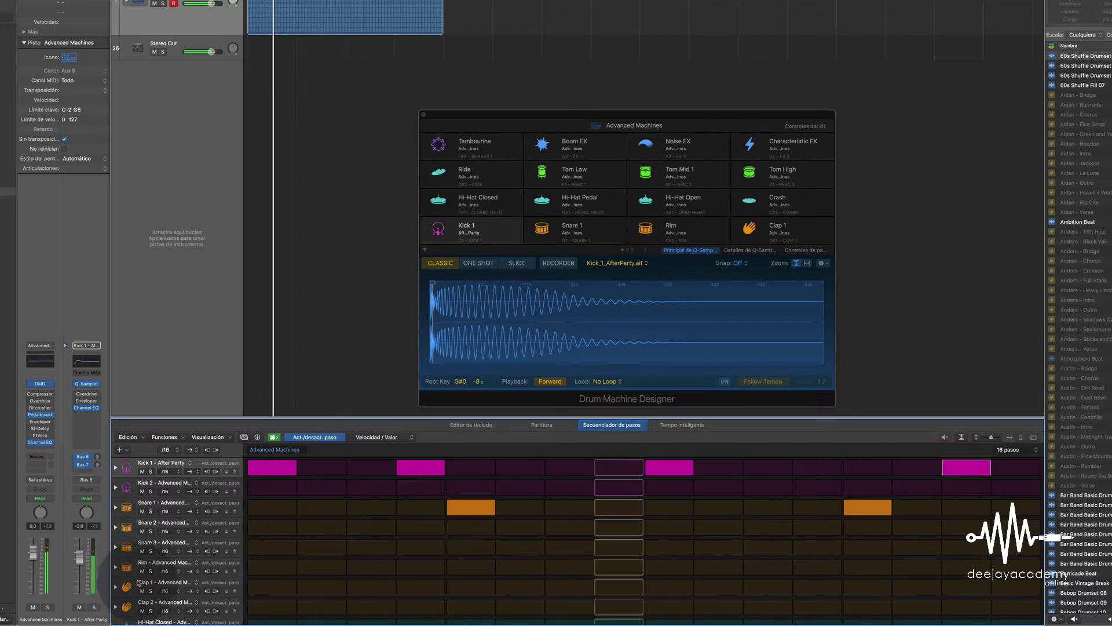
# Step: Audition Clap 1 and fill all 16 steps of the Rim row with hits
pyautogui.click(126, 587)
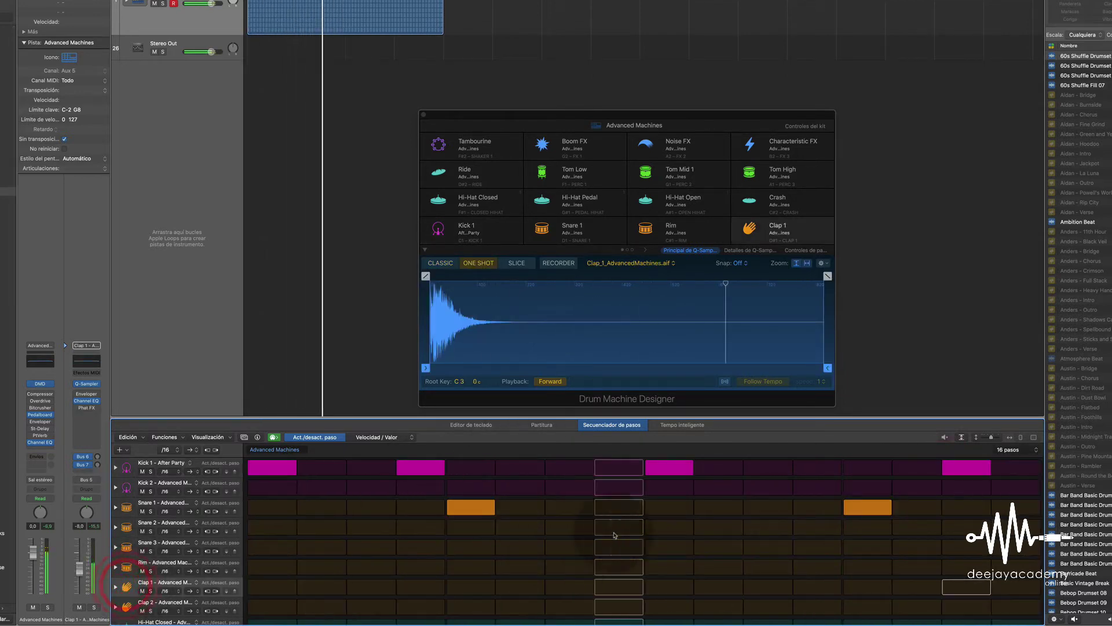
pyautogui.click(973, 566)
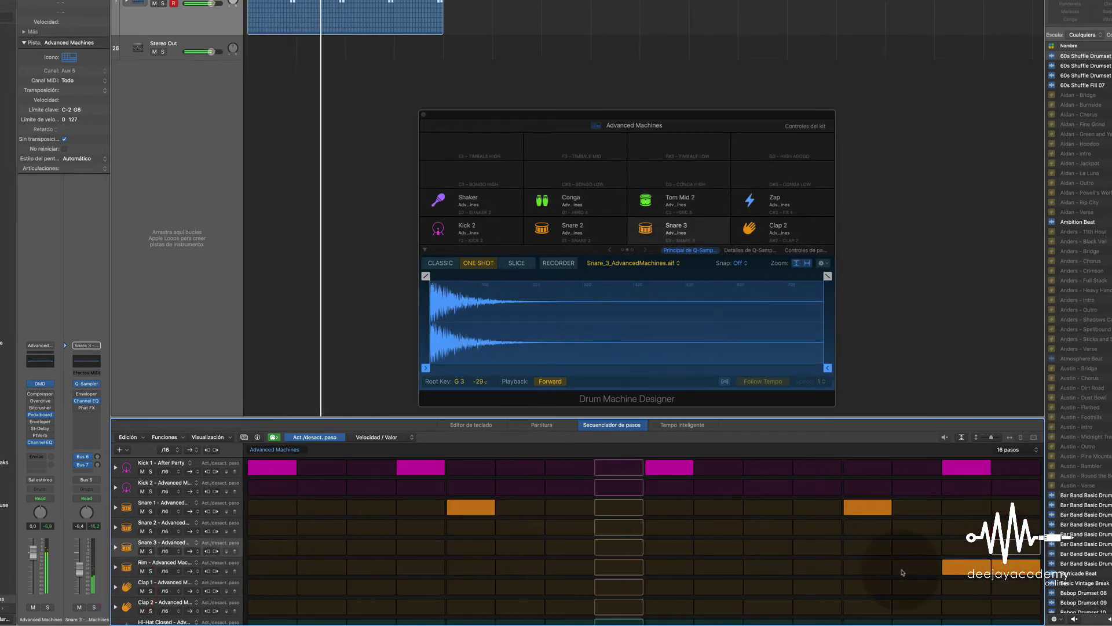
pyautogui.moveTo(905, 571); pyautogui.dragTo(104, 562)
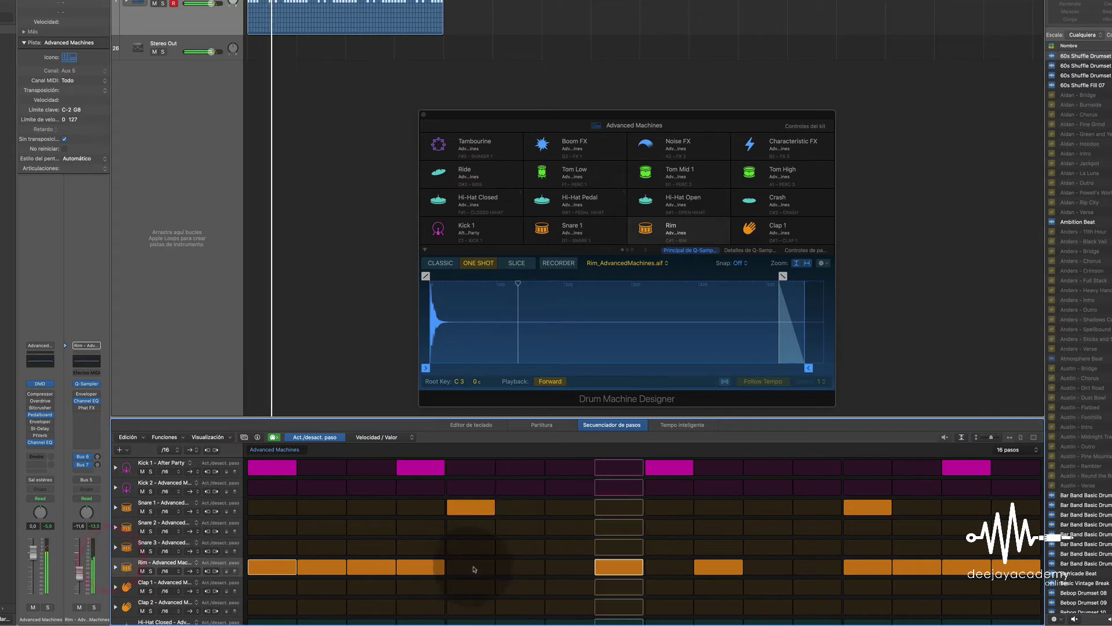
pyautogui.moveTo(473, 569); pyautogui.dragTo(649, 576)
pyautogui.moveTo(819, 567); pyautogui.dragTo(769, 566)
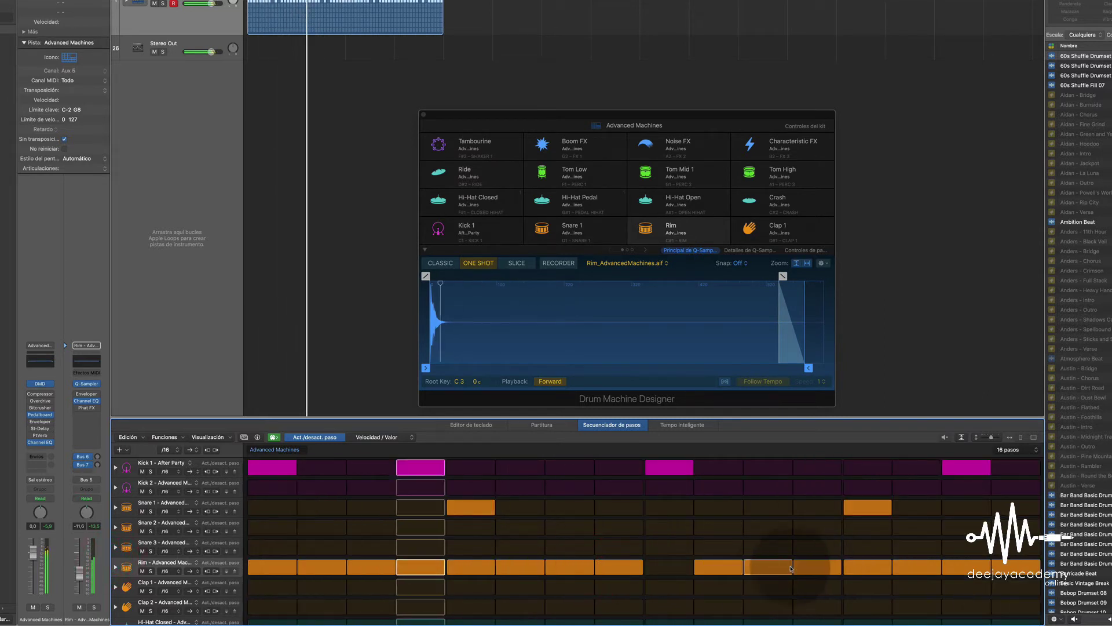
pyautogui.click(667, 562)
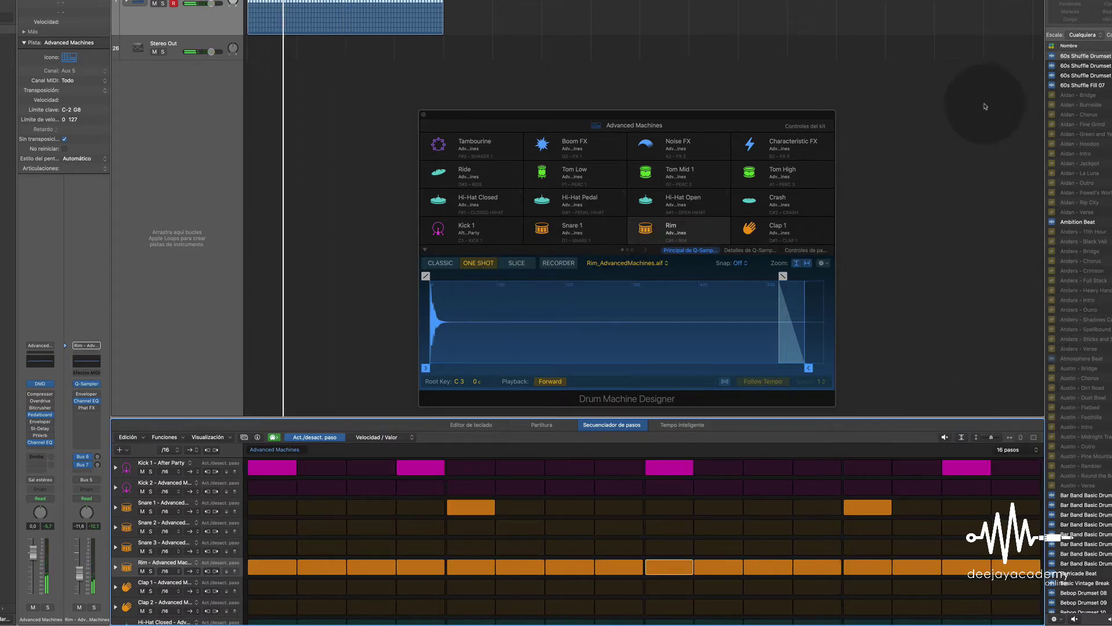
# Step: Replace the Clap 1 pad's sample with the 60s Shuffle Drumset 01 loop and preview that loop in the loop browser
pyautogui.click(775, 226)
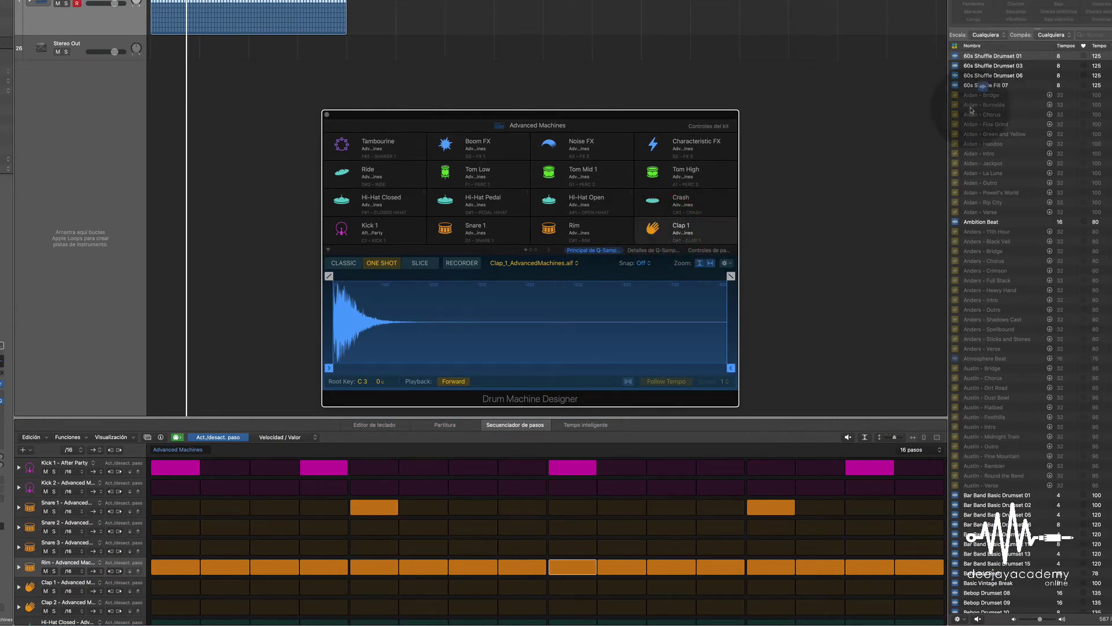
pyautogui.moveTo(971, 109); pyautogui.dragTo(695, 233)
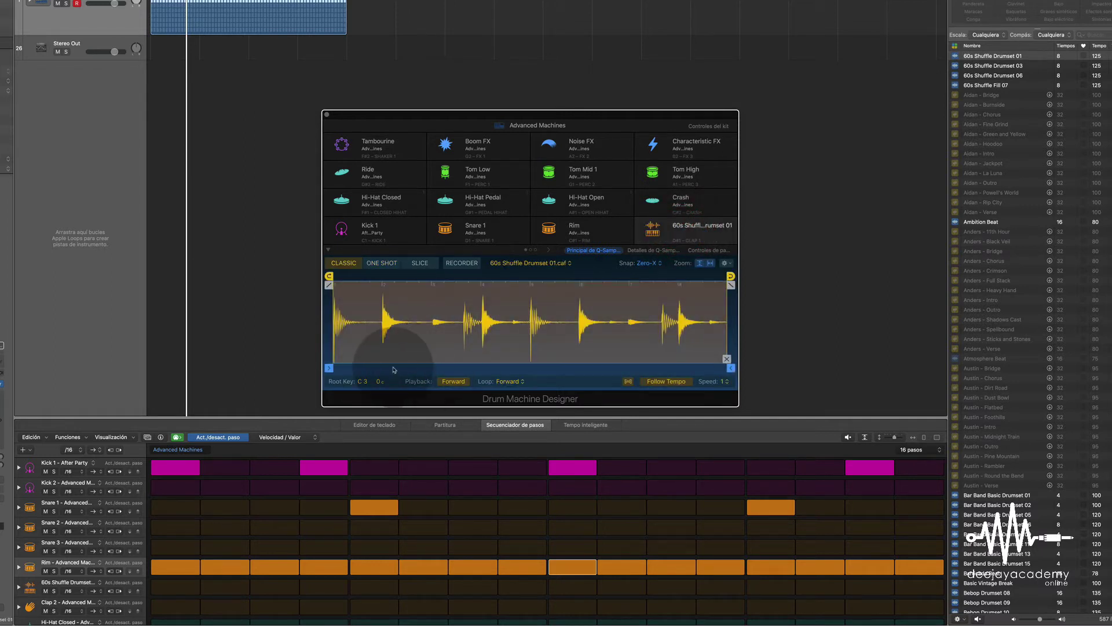
pyautogui.click(979, 62)
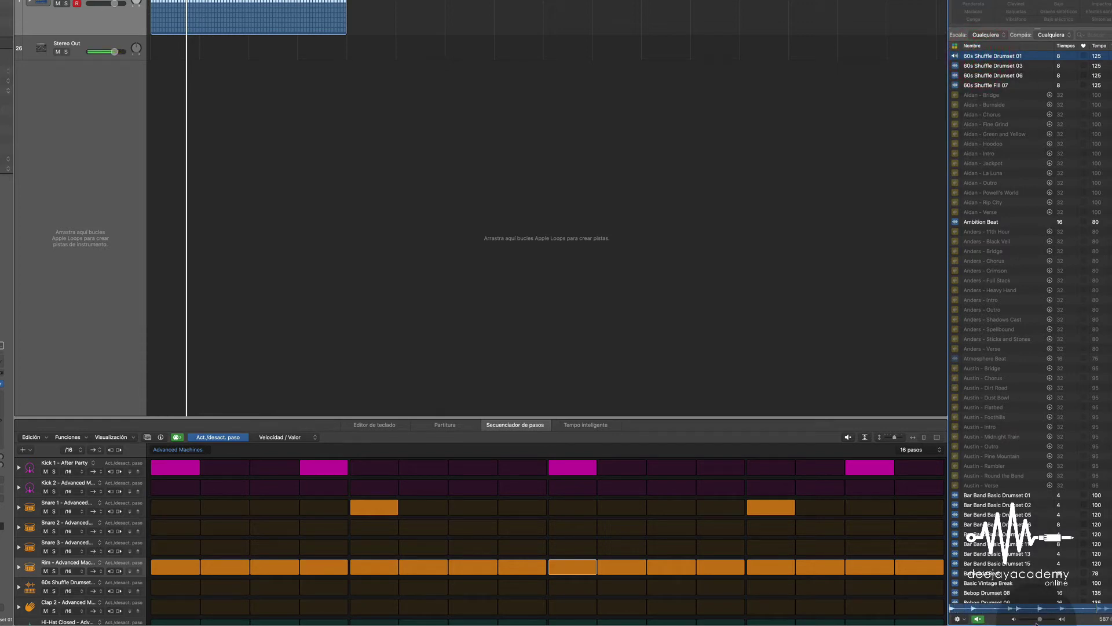
# Step: Turn off the loop browser preview, then start and stop playback of the beat
pyautogui.click(978, 619)
pyautogui.press('space')
pyautogui.press('space')
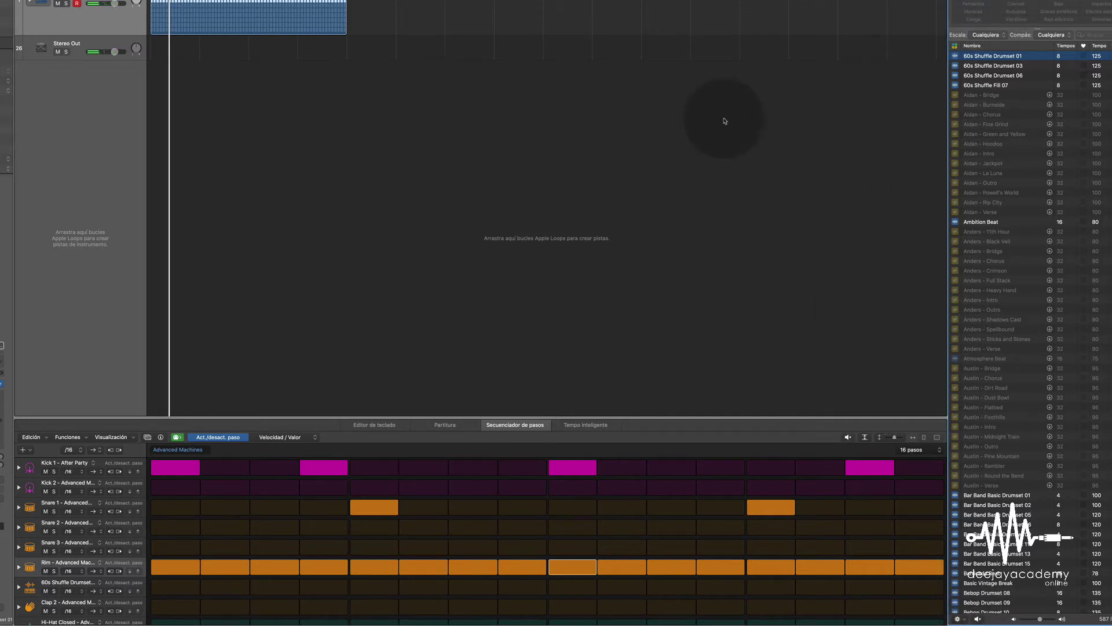
# Step: Open Drum Machine Designer and switch the 60s Shuffle Drumset 01 pad's sampler to Slice mode
pyautogui.click(72, 1)
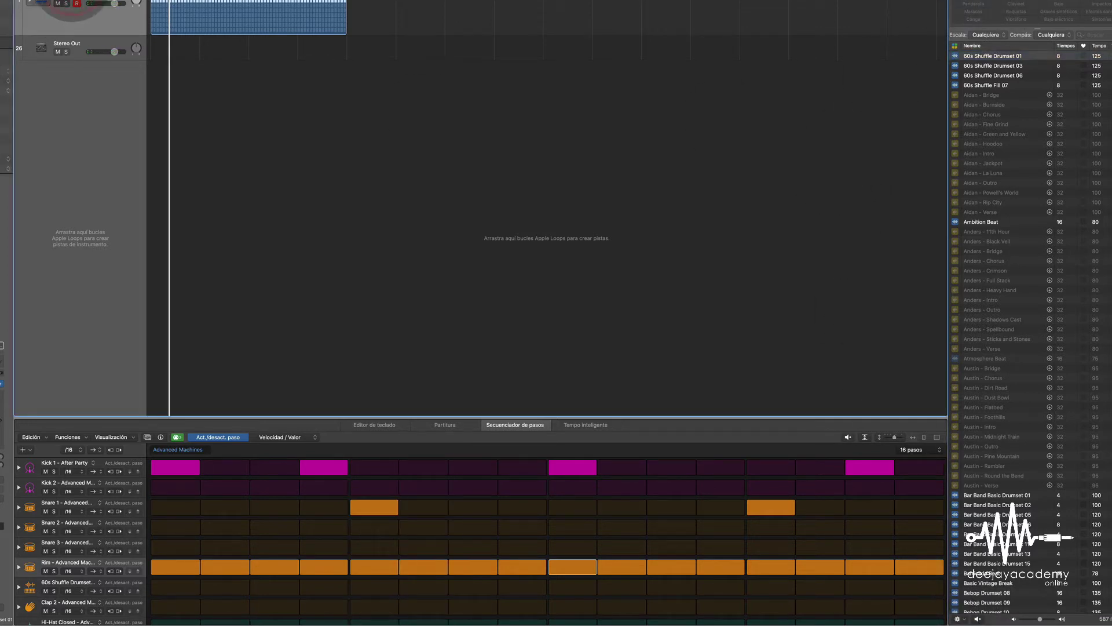
pyautogui.click(506, 117)
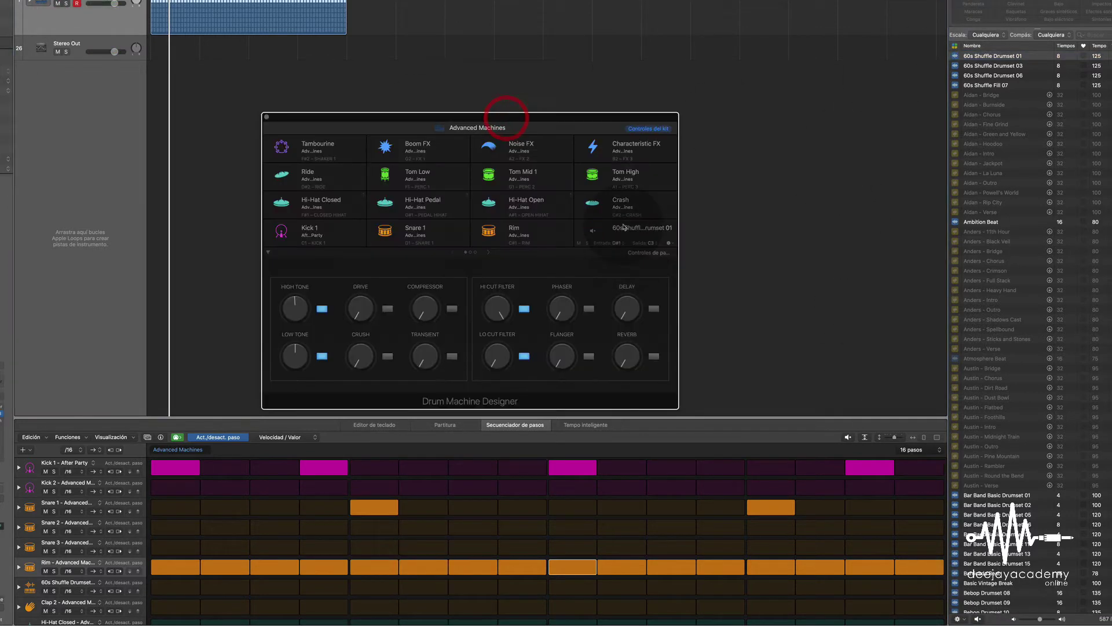
pyautogui.click(623, 225)
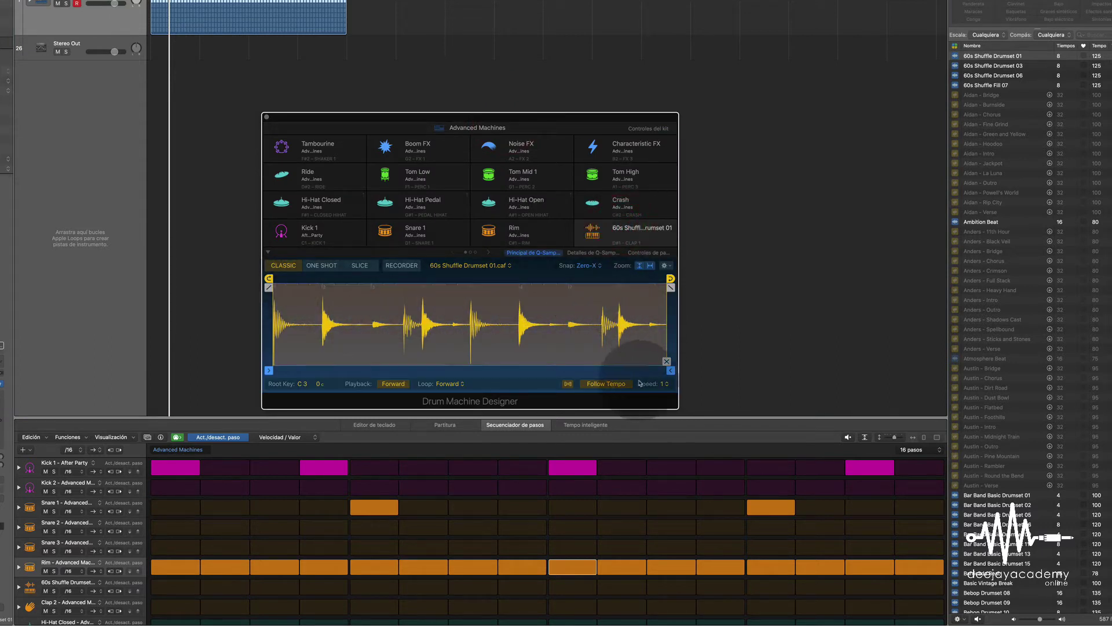
pyautogui.click(358, 265)
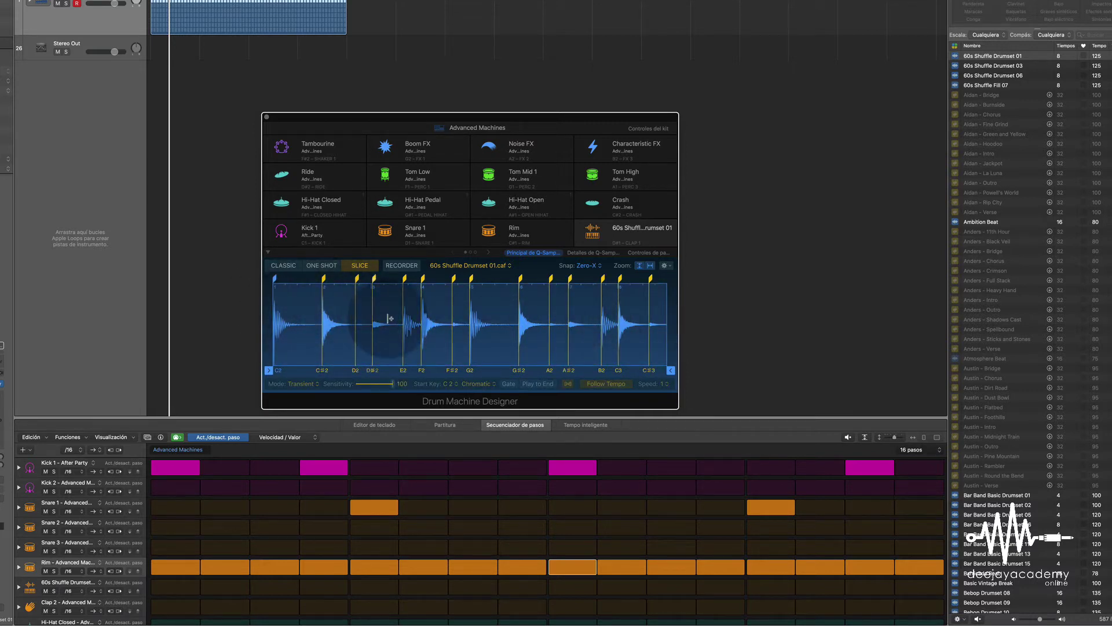
# Step: Delete four slice markers from the 60s Shuffle Drumset 01 sample: D2, then F2, G2 and A#2 as renumbered after each deletion
pyautogui.scroll(1, 363, 305)
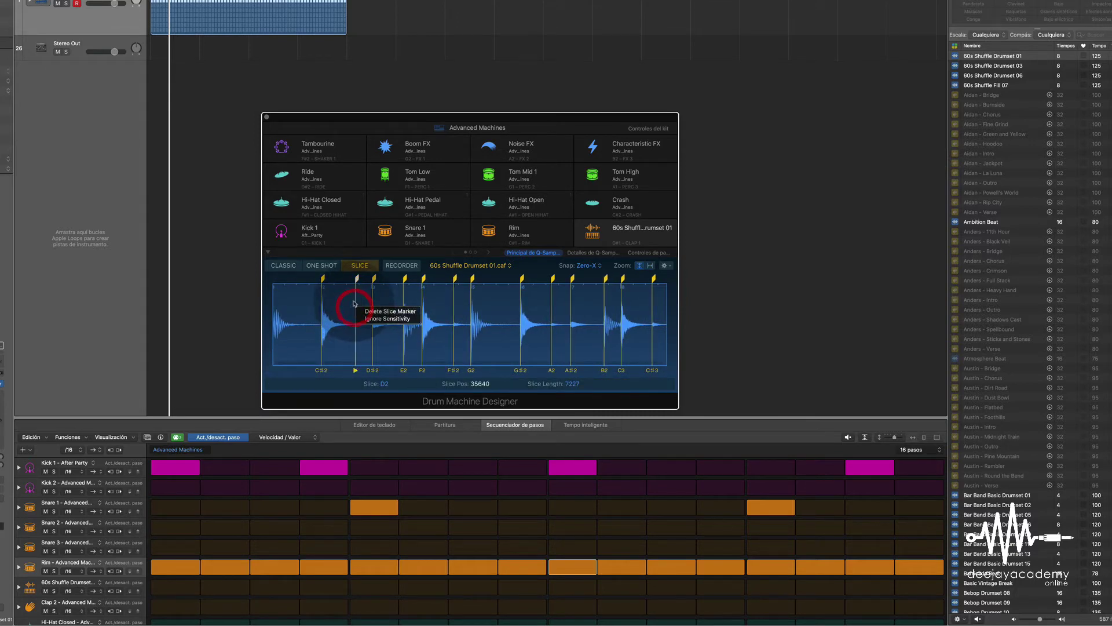
pyautogui.click(365, 311)
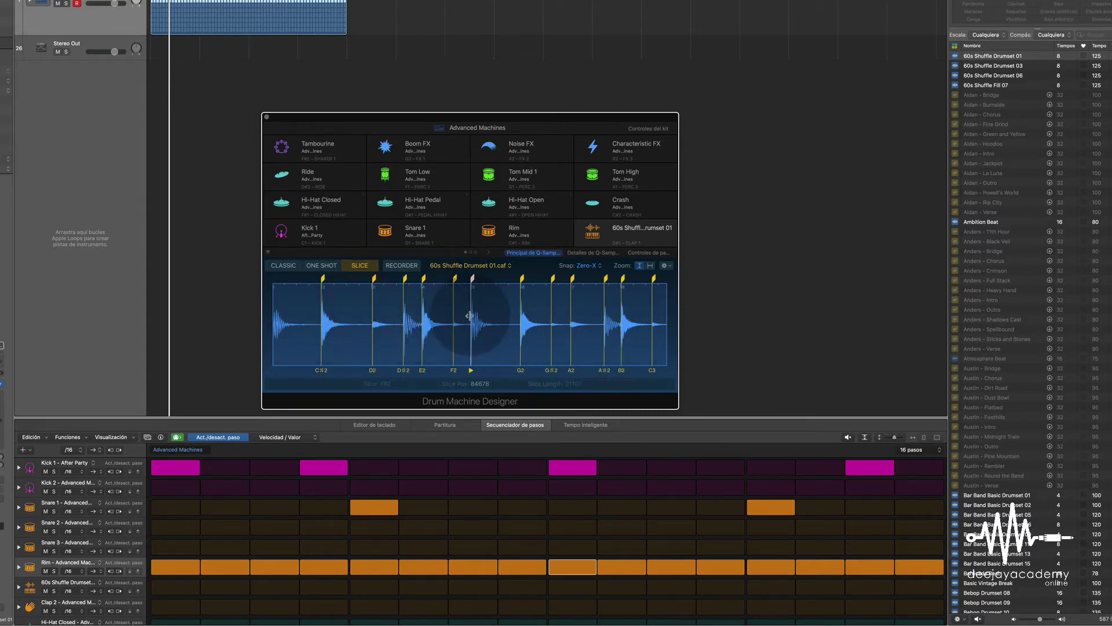
pyautogui.click(453, 309)
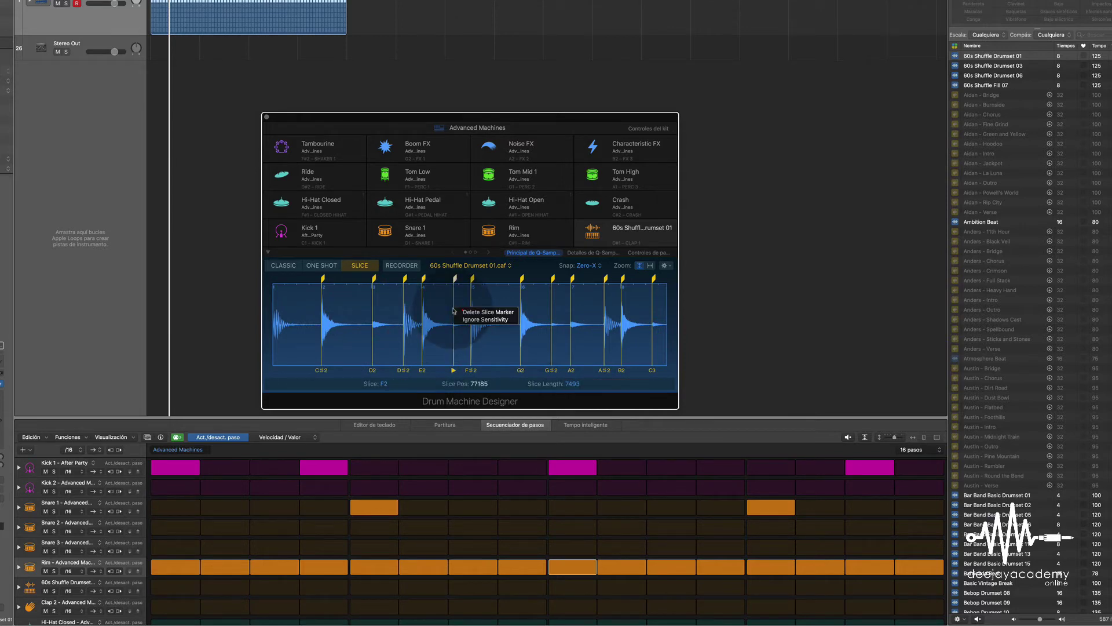
pyautogui.click(454, 311)
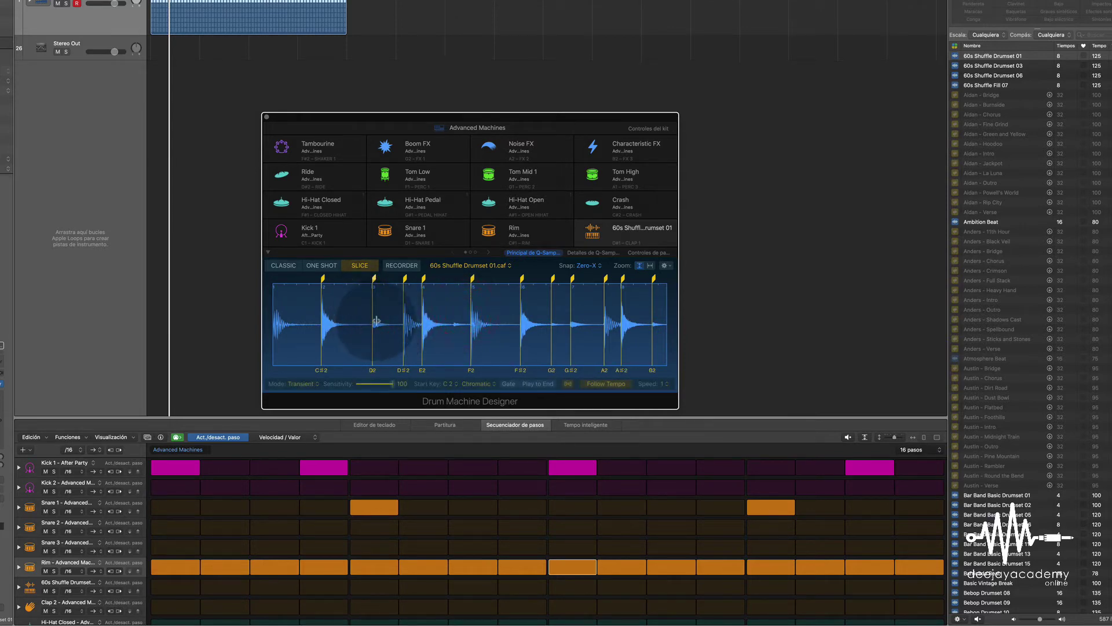
pyautogui.click(553, 312)
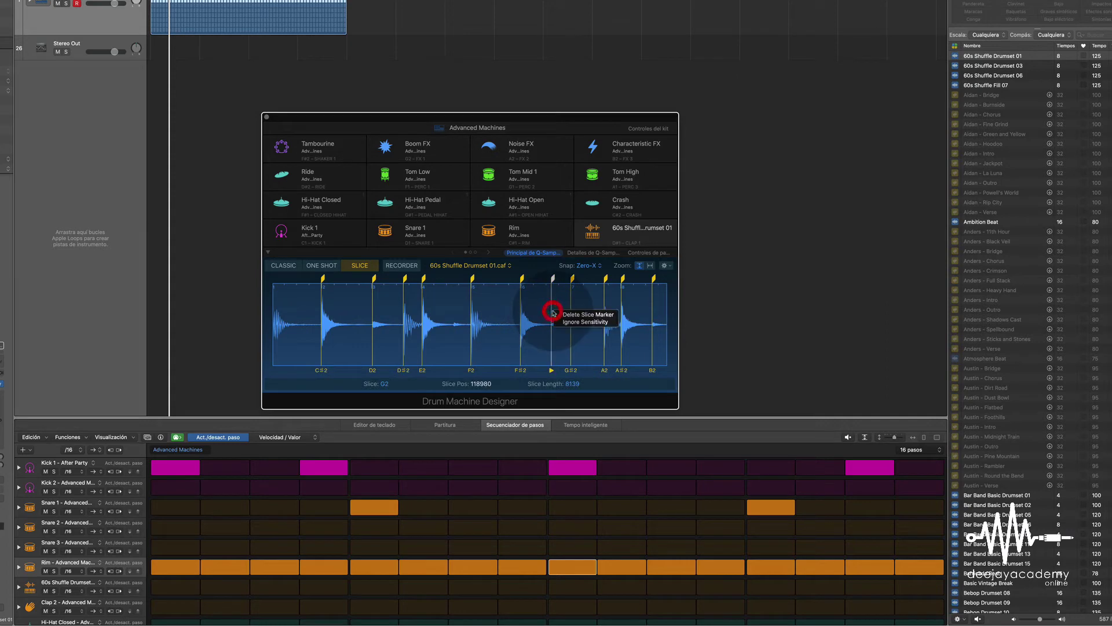
pyautogui.click(561, 317)
pyautogui.click(652, 312)
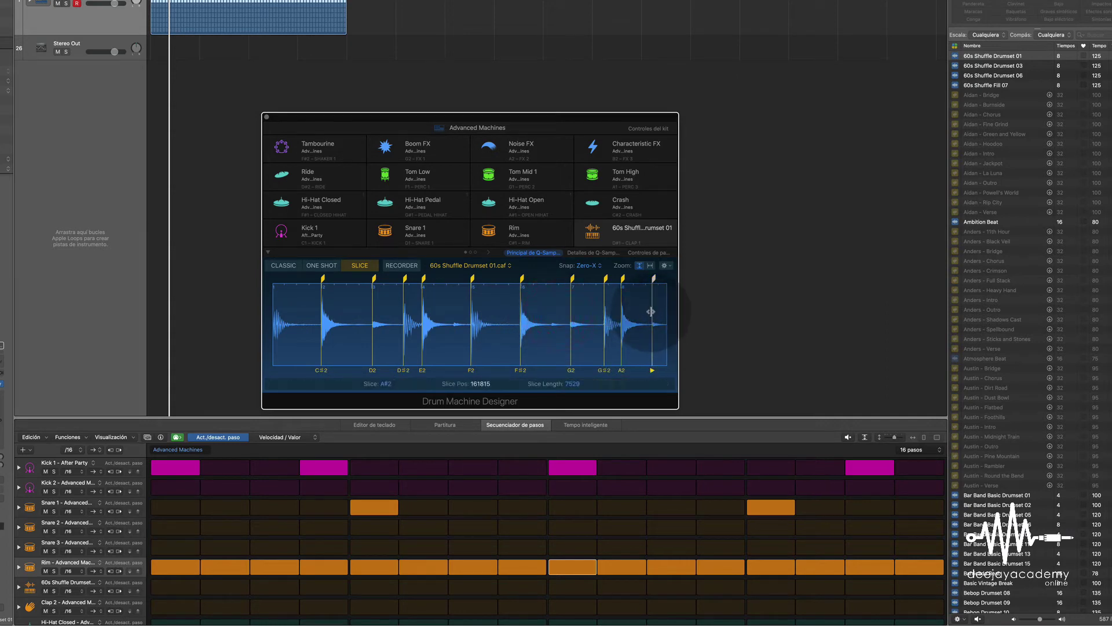
pyautogui.click(661, 315)
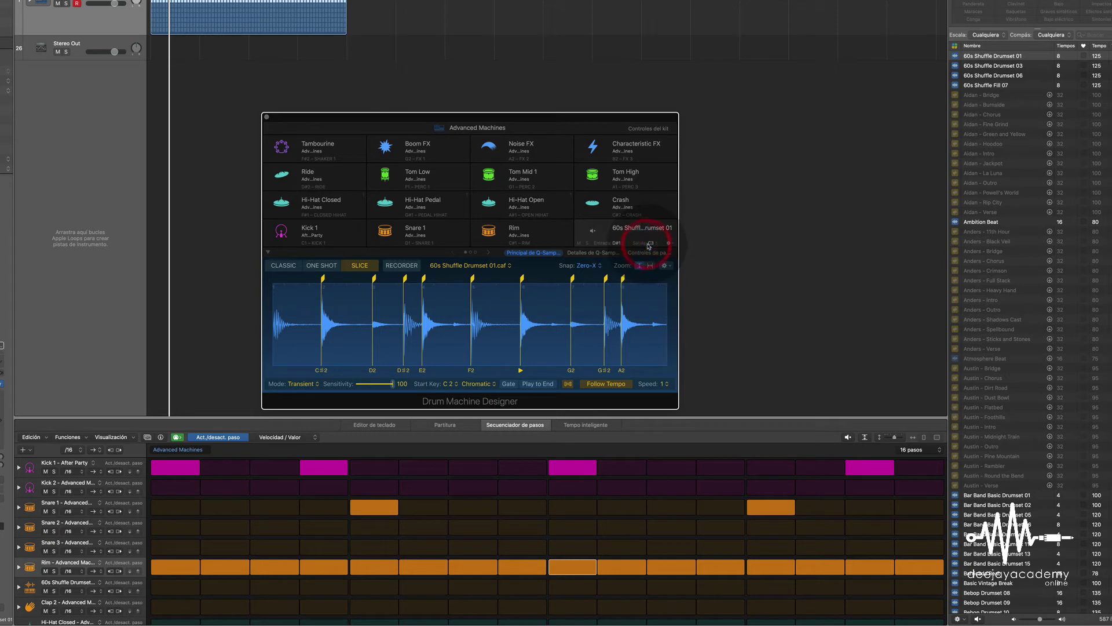
# Step: Set the 60s Shuffle Drumset 01 pad's output note to Do#2 and audition the slice
pyautogui.click(654, 244)
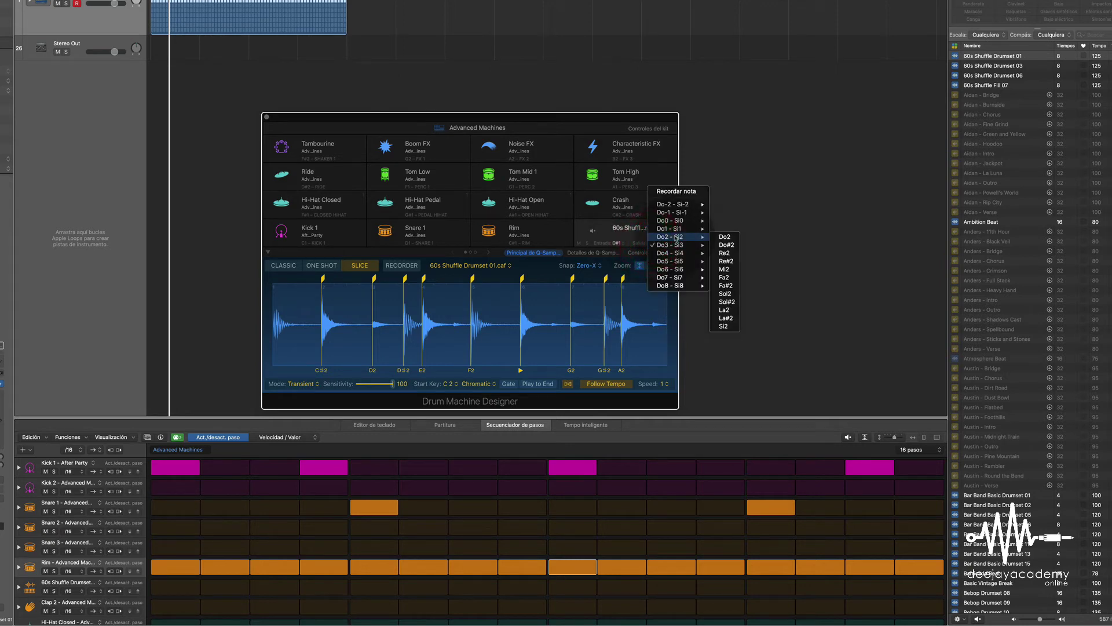
pyautogui.moveTo(675, 236)
pyautogui.click(722, 245)
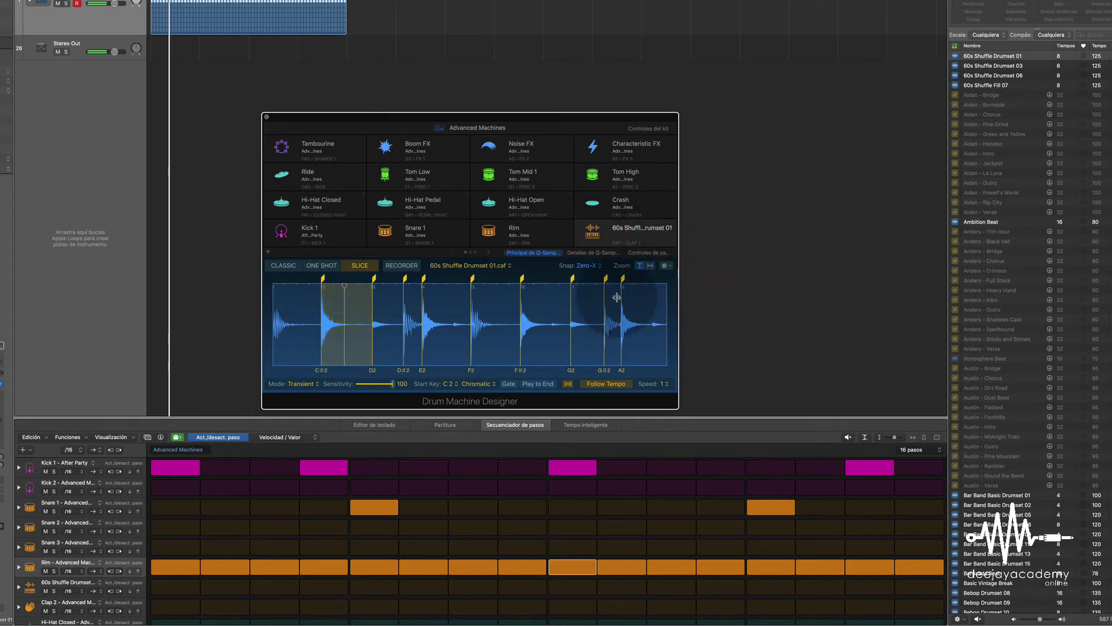
pyautogui.click(330, 335)
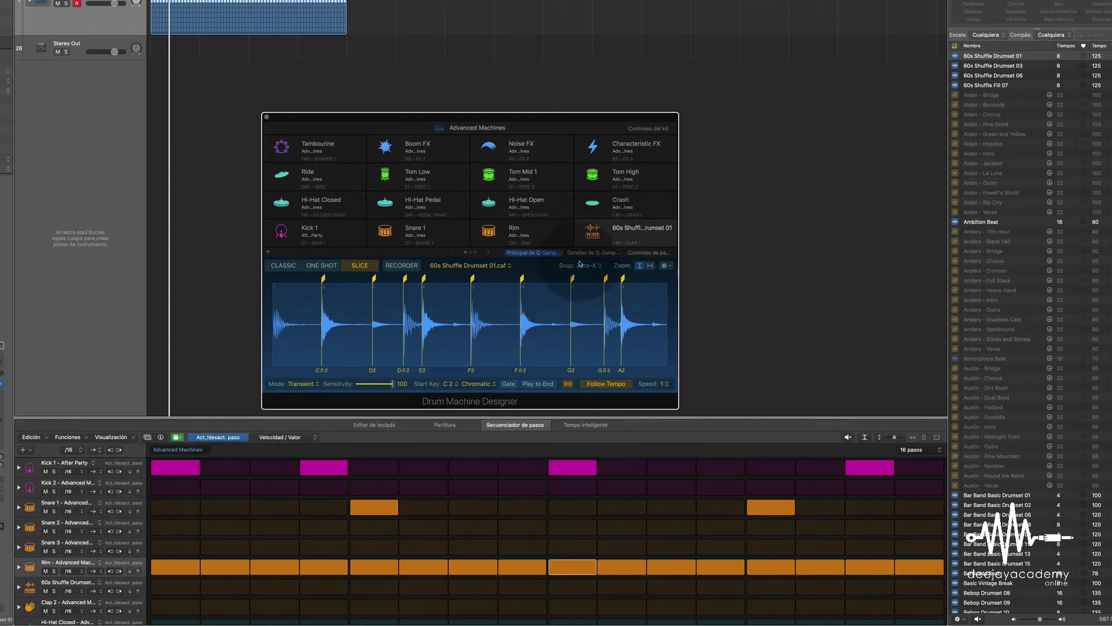
pyautogui.click(631, 241)
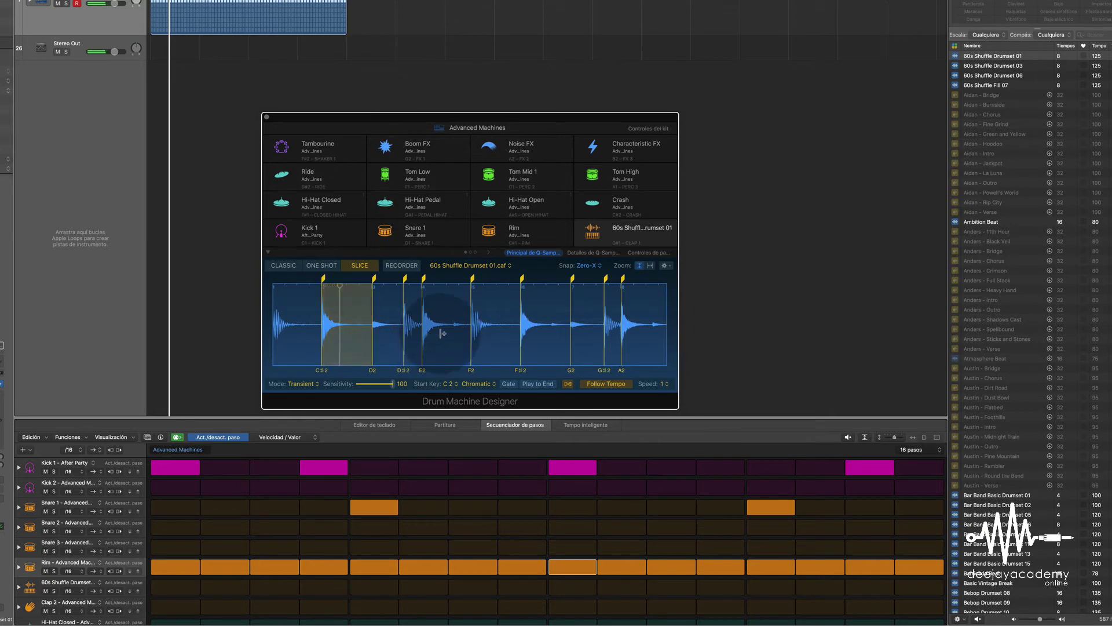
# Step: Try the 60s Shuffle Drumset 01 pad with output note Re2 and with Mi2
pyautogui.click(649, 243)
pyautogui.moveTo(649, 244)
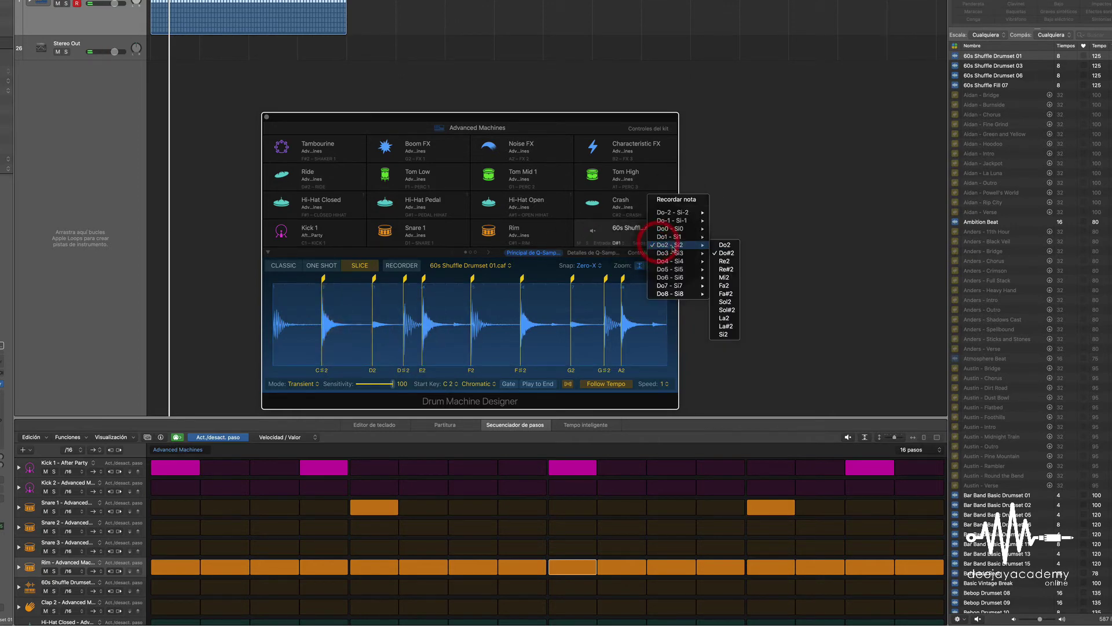
pyautogui.click(733, 261)
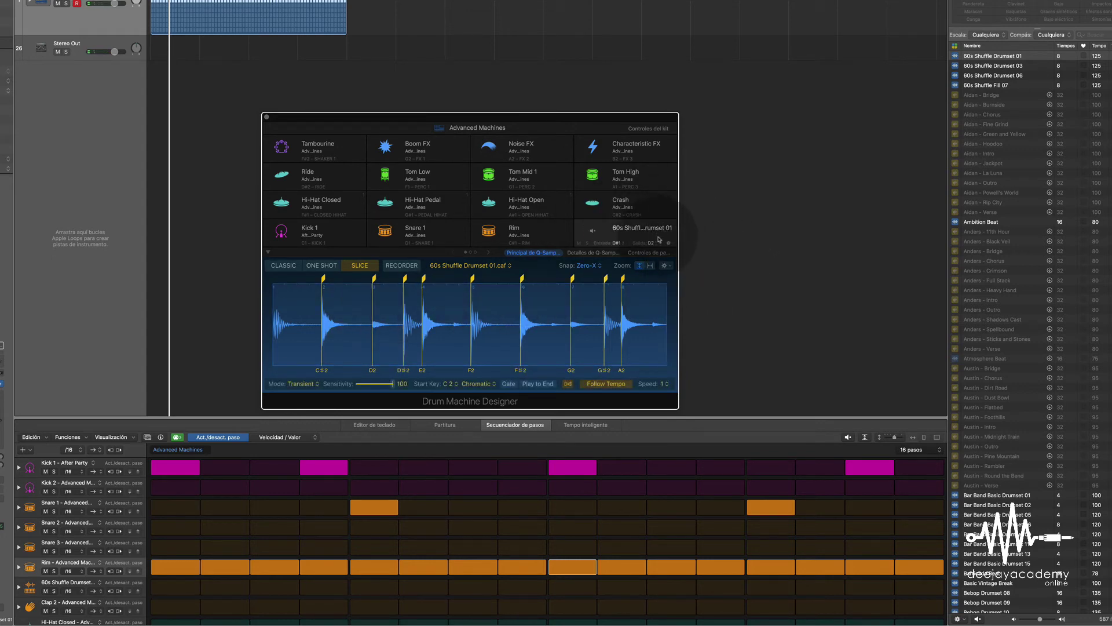
pyautogui.click(659, 240)
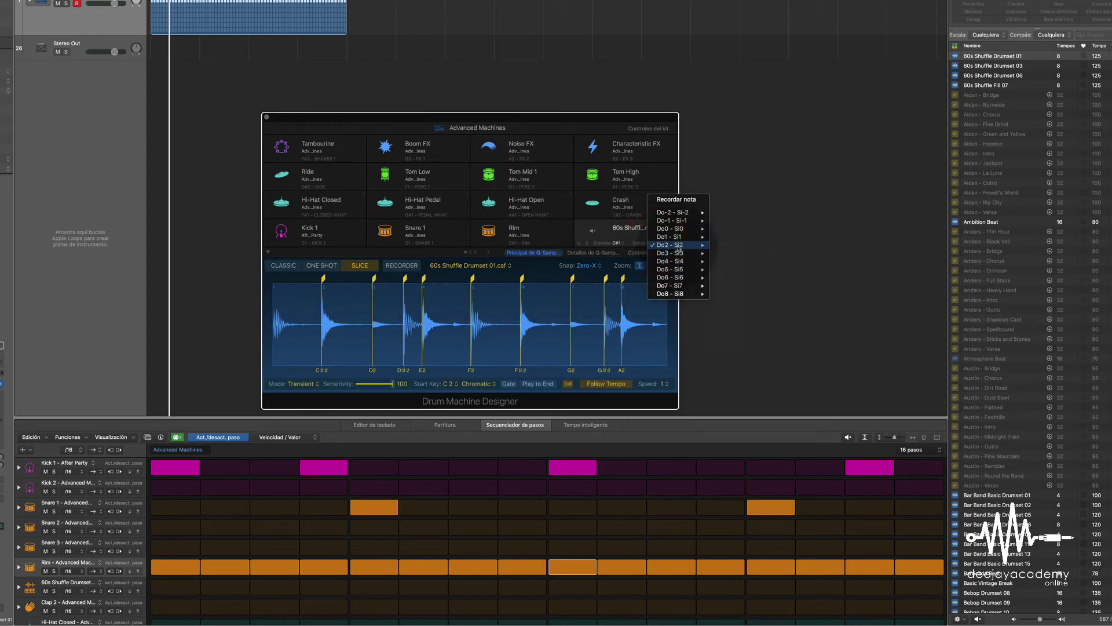
pyautogui.moveTo(678, 246)
pyautogui.click(731, 279)
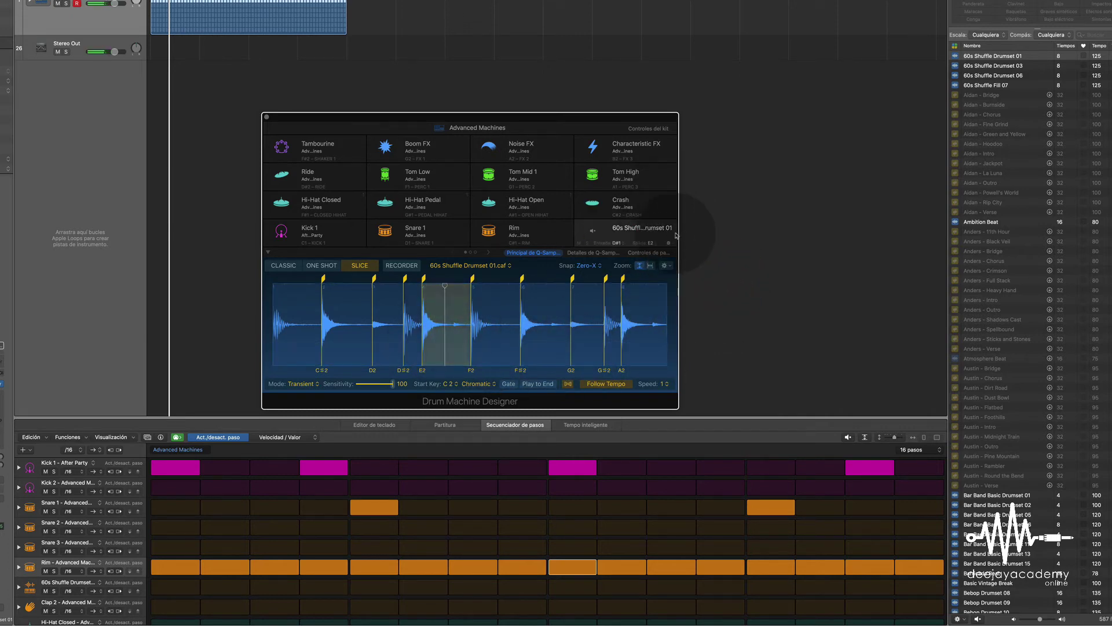
# Step: Set the 60s Shuffle Drumset 01 pad's output note to Fa#2 and audition its slice
pyautogui.click(655, 241)
pyautogui.moveTo(686, 248)
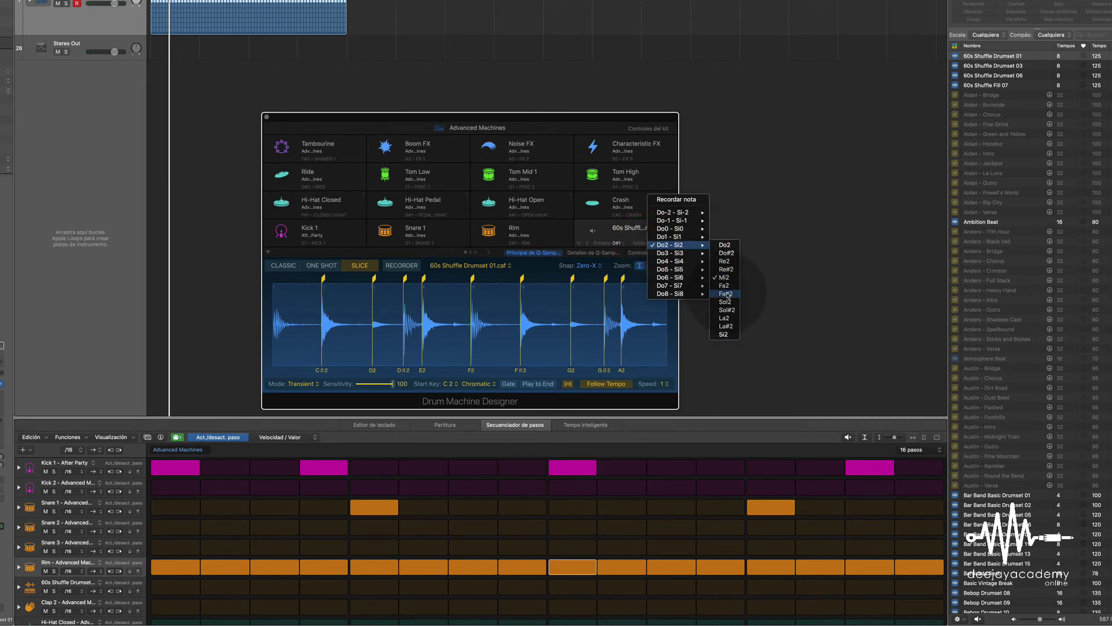
pyautogui.click(727, 294)
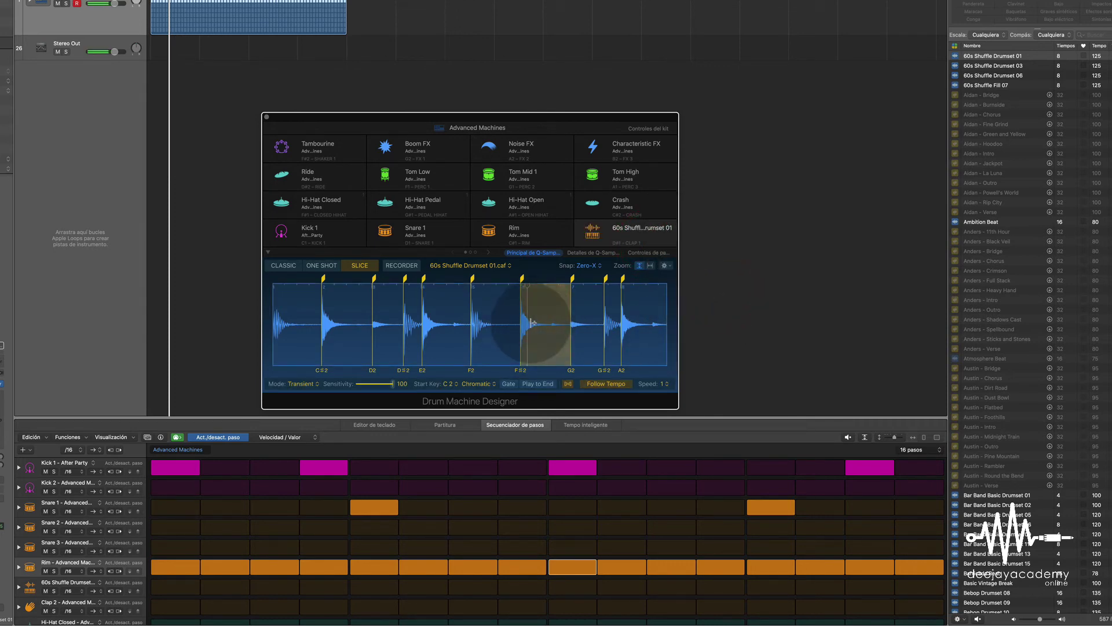
pyautogui.moveTo(603, 241)
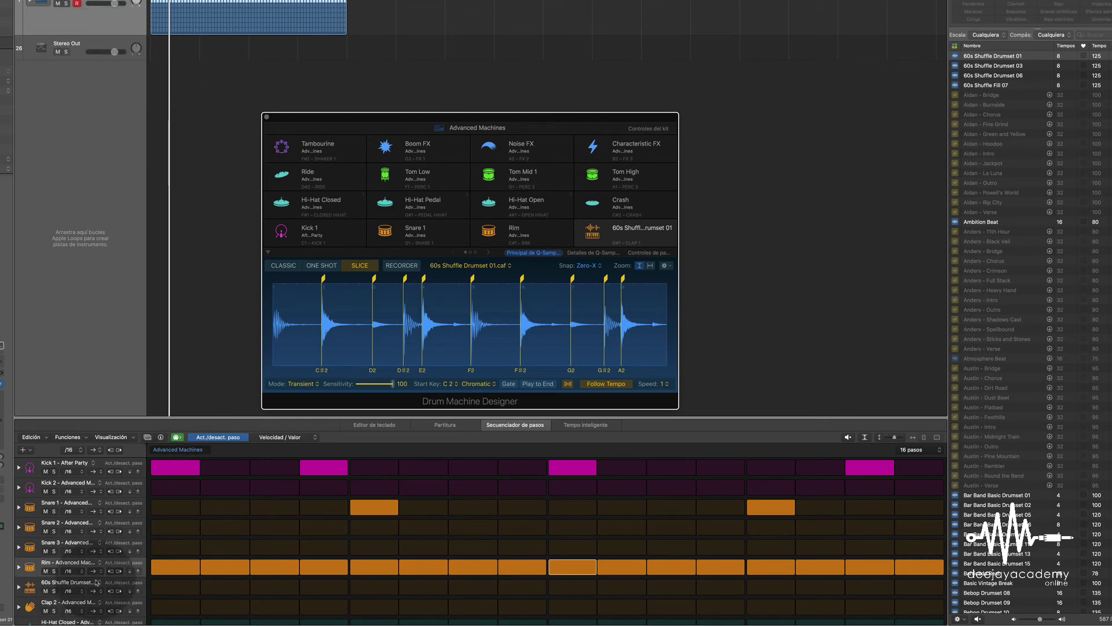
# Step: Activate steps 15, 16 and 8 of the 60s Shuffle Drumset 01 row in the step sequencer
pyautogui.scroll(-3, 100, 577)
pyautogui.scroll(3, 100, 577)
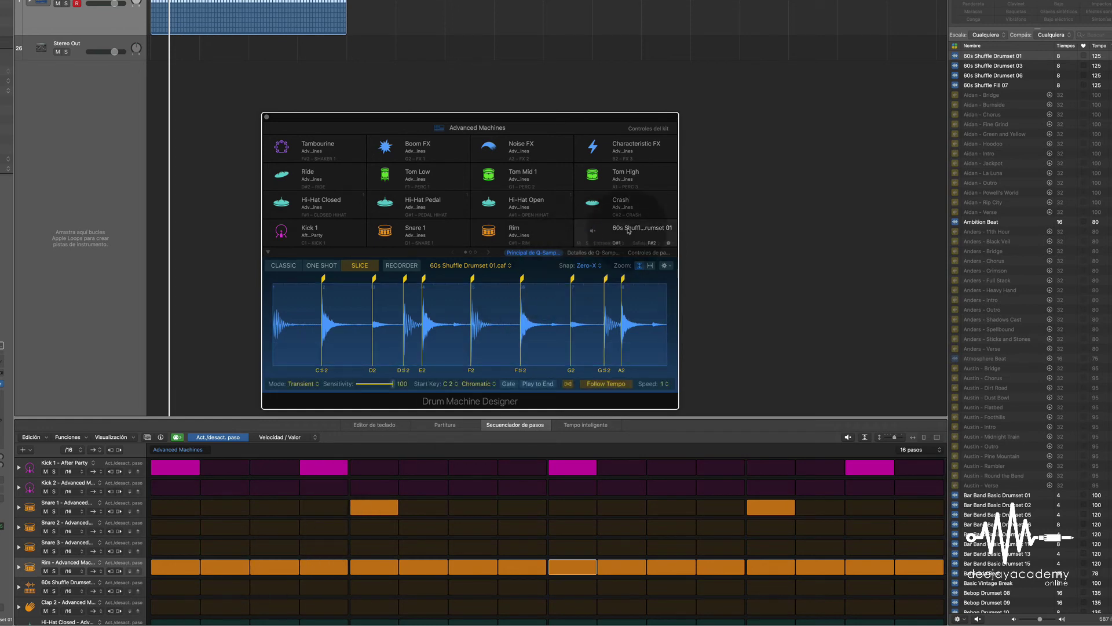
pyautogui.scroll(-1, 104, 510)
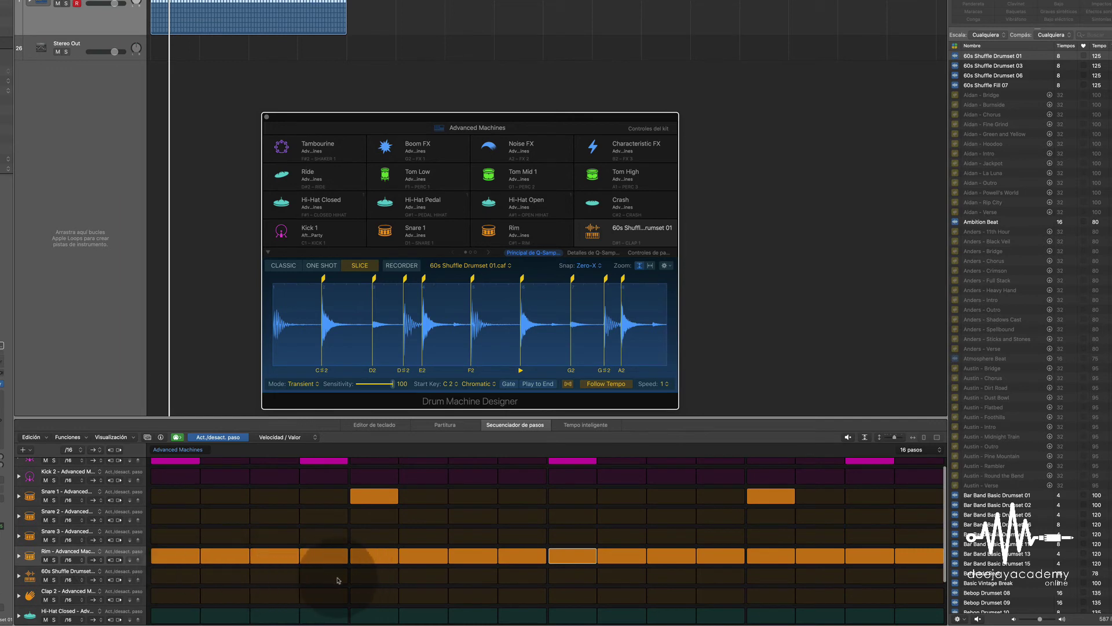
pyautogui.click(856, 575)
pyautogui.click(919, 575)
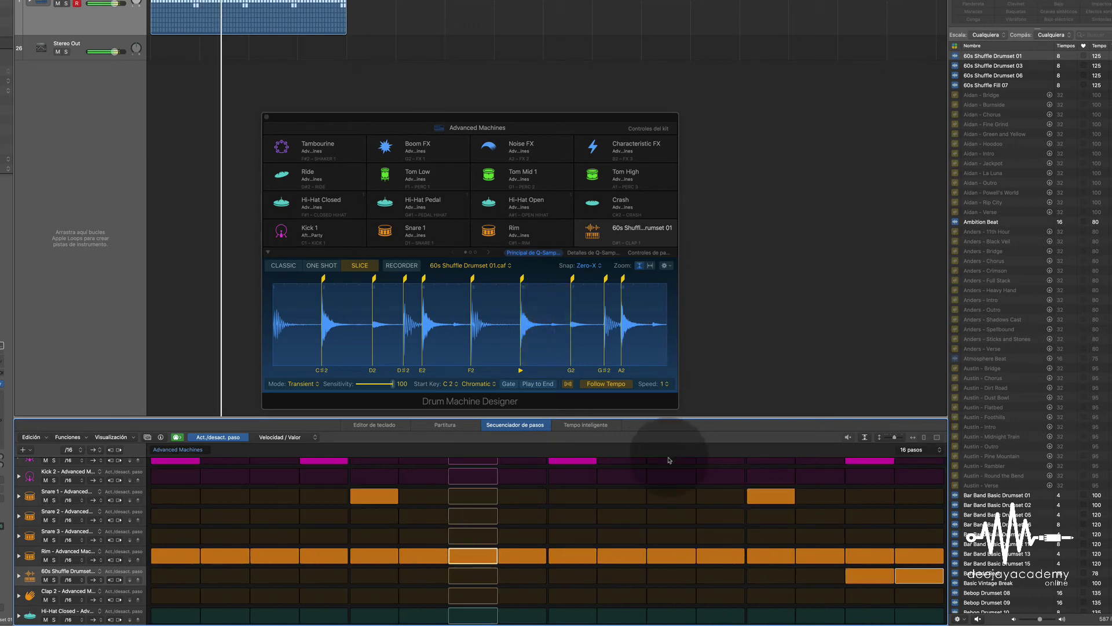
pyautogui.click(518, 577)
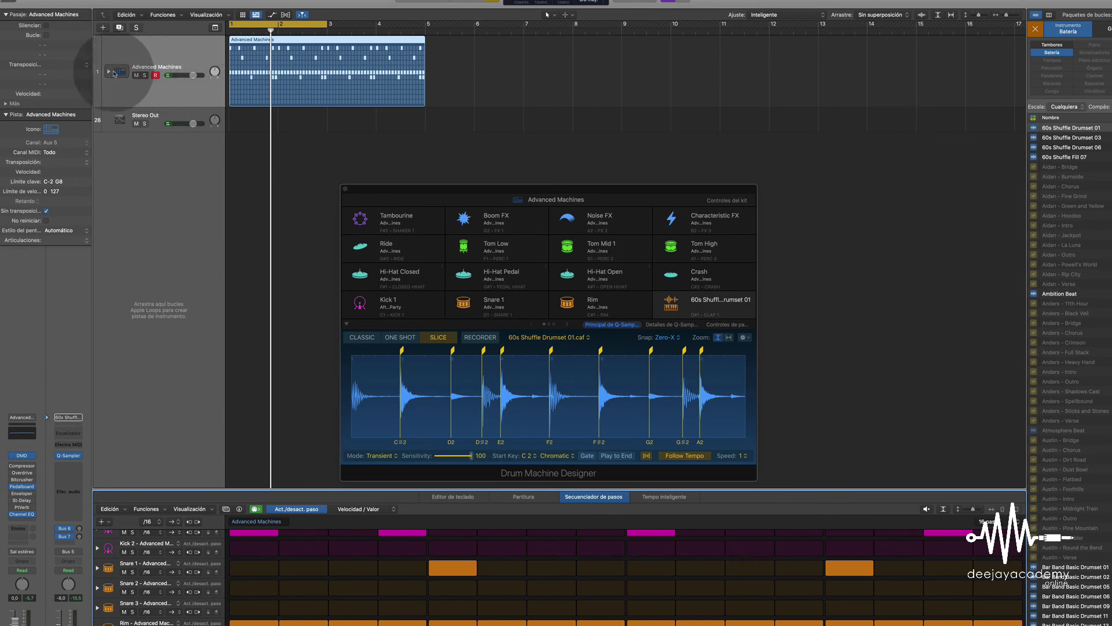
# Step: Expand the Advanced Machines track stack and examine the Kick 1, Kick 2, Snare 1, Snare 2 and Snare 3 subtracks
pyautogui.click(110, 73)
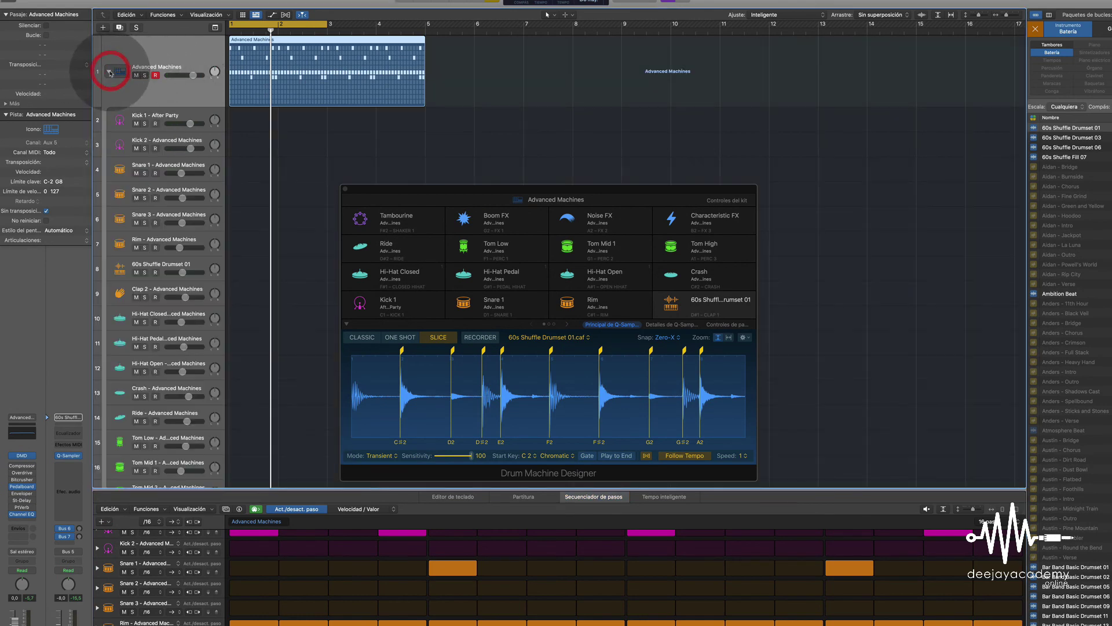
pyautogui.click(174, 118)
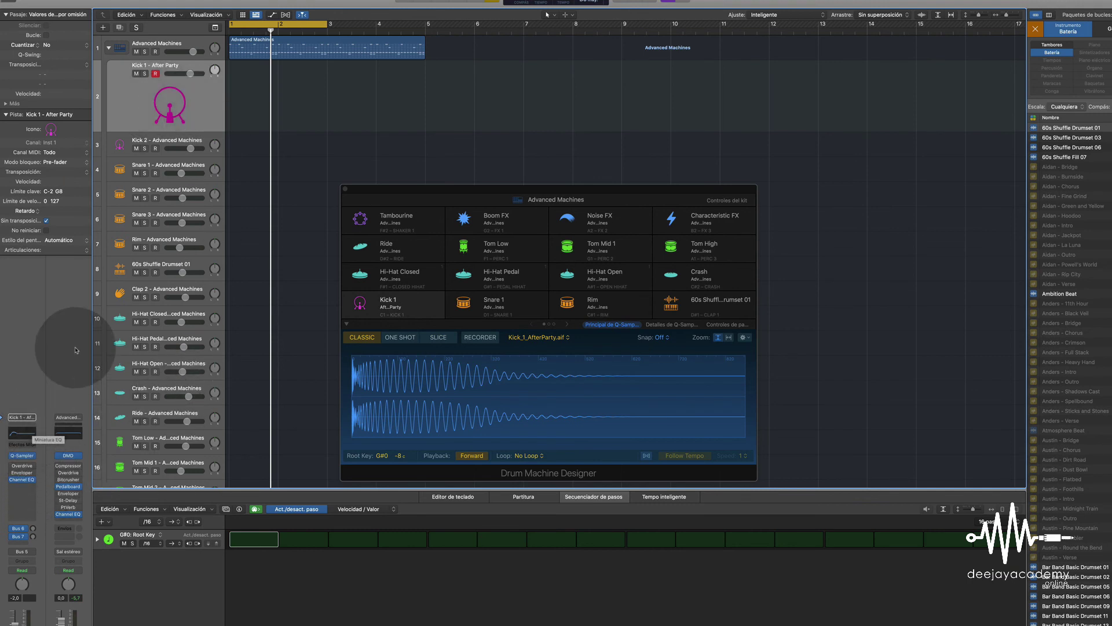
pyautogui.click(161, 140)
pyautogui.click(165, 168)
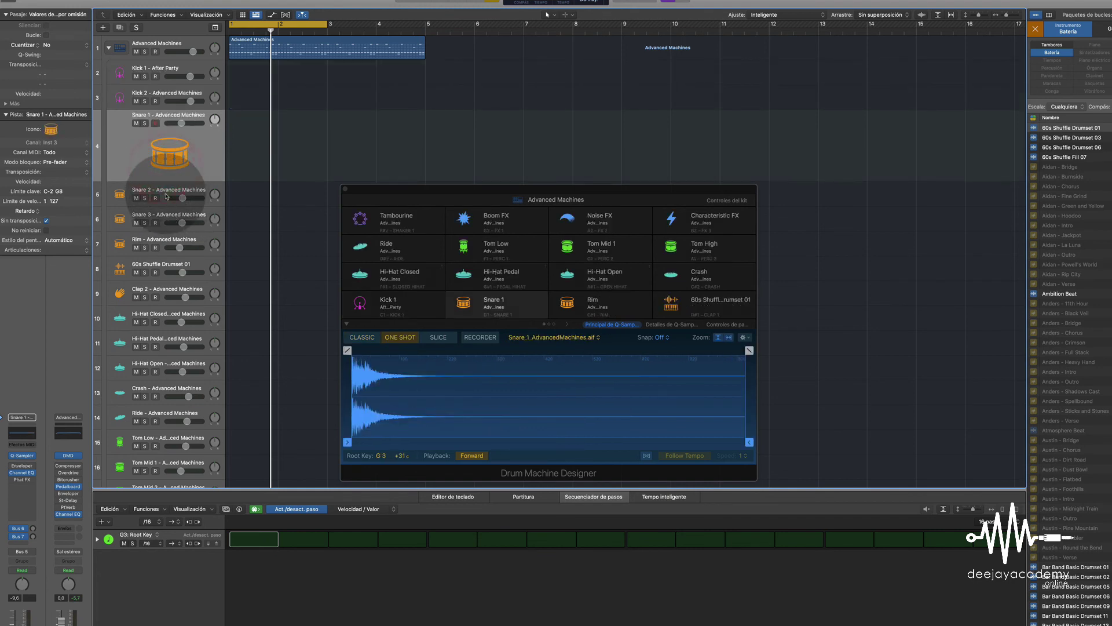
pyautogui.click(166, 193)
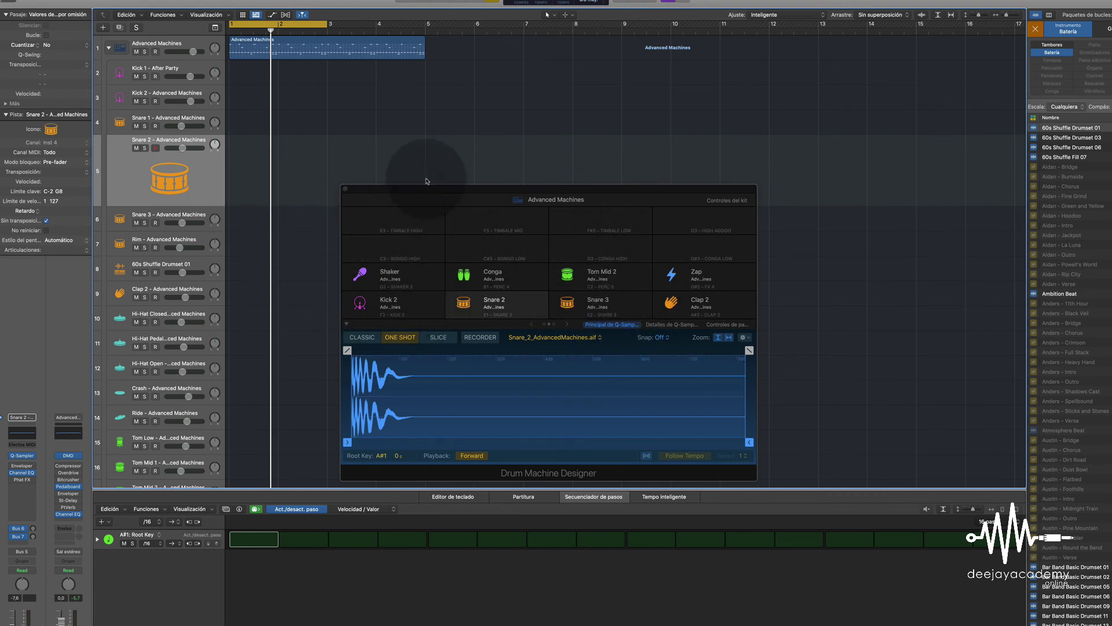
pyautogui.click(155, 220)
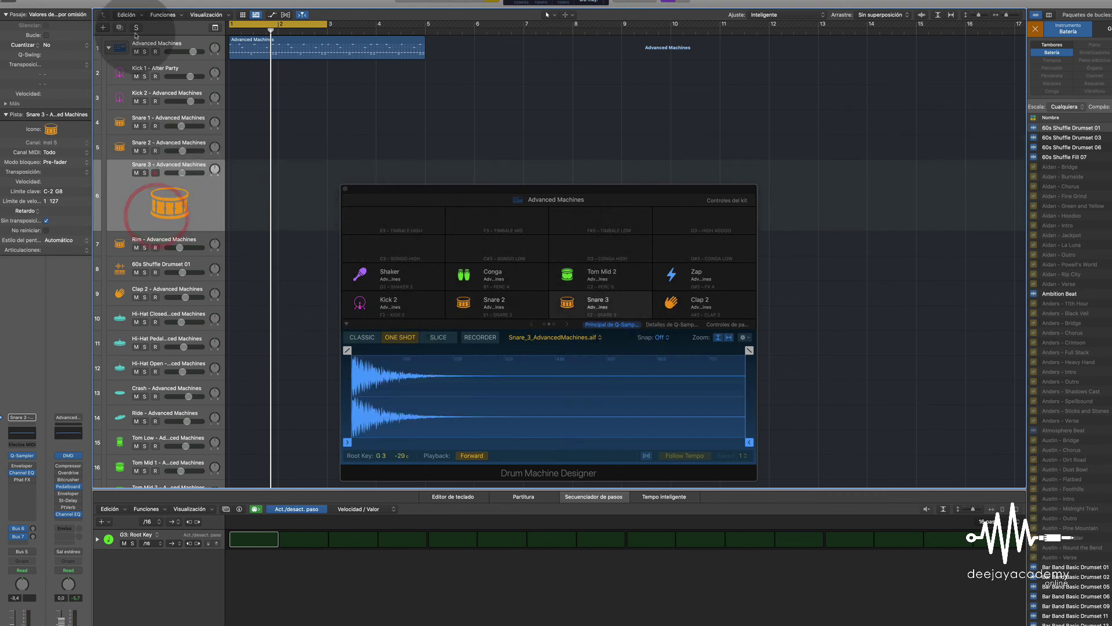
# Step: Show the Live Loops grid and place the Advanced Machines pattern region in the Advanced Machines track's first cell
pyautogui.click(243, 15)
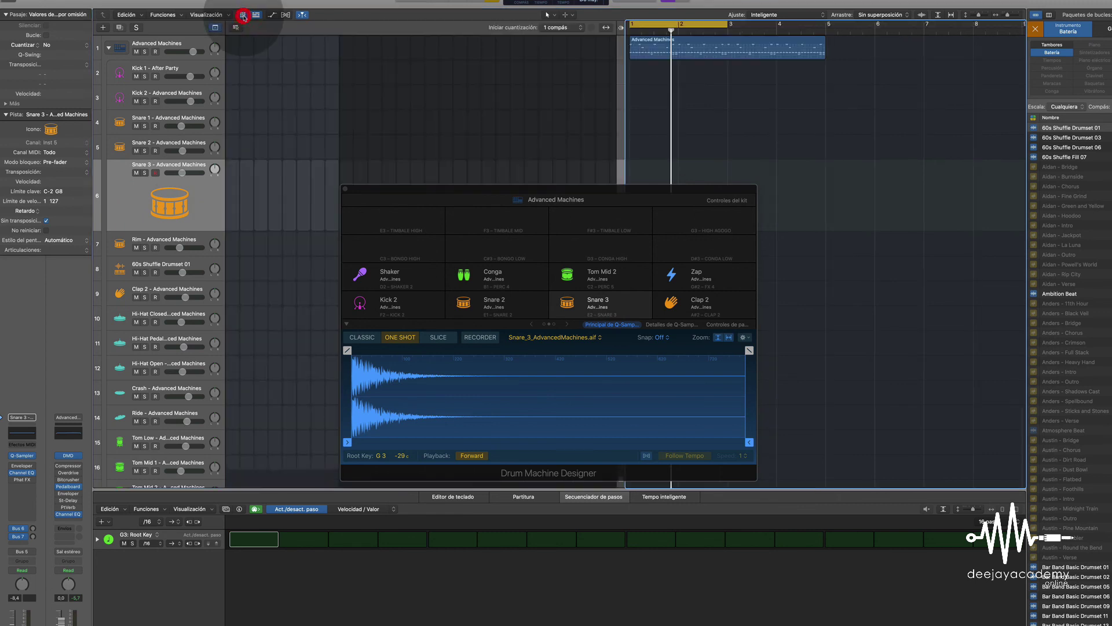
pyautogui.click(707, 46)
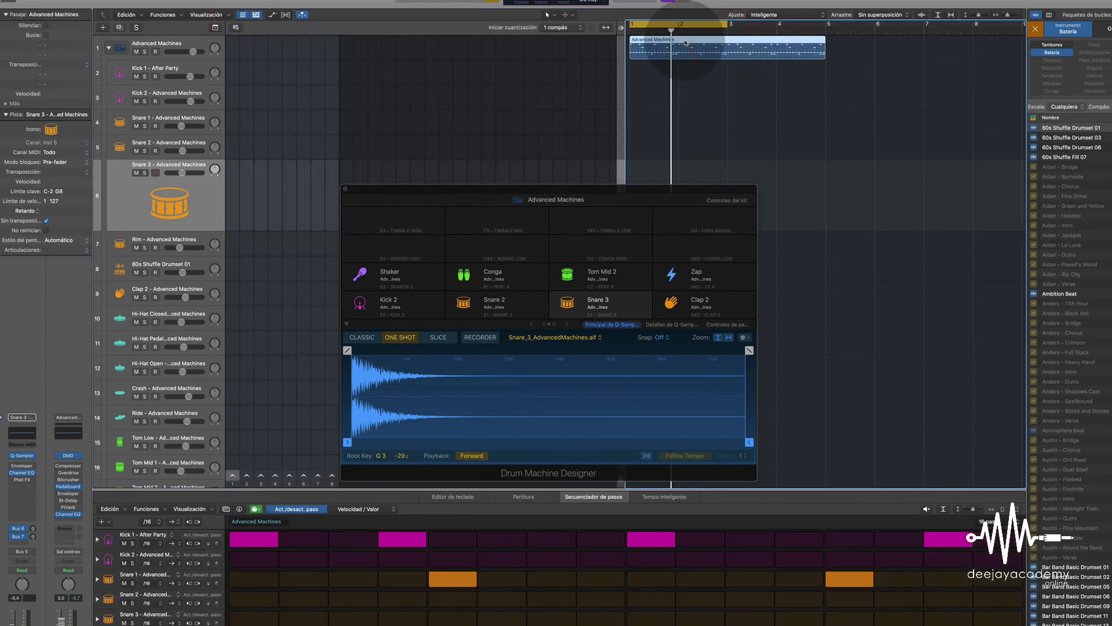
pyautogui.moveTo(685, 43); pyautogui.dragTo(244, 55)
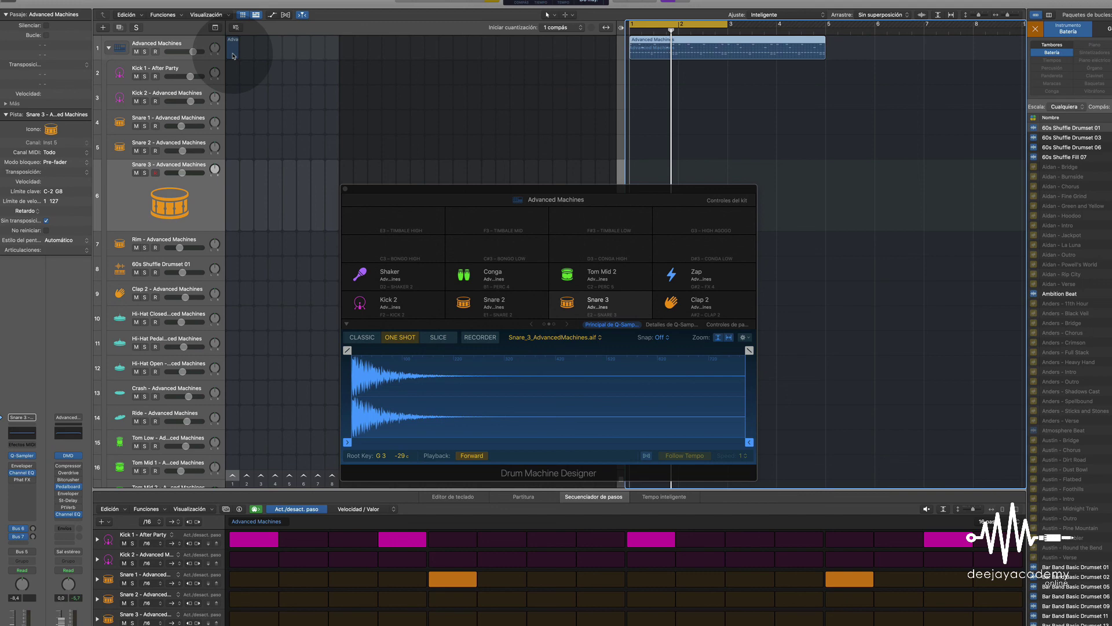
# Step: Play the Advanced Machines cell with only the Live Loops grid shown and open its pattern in the step sequencer
pyautogui.click(235, 49)
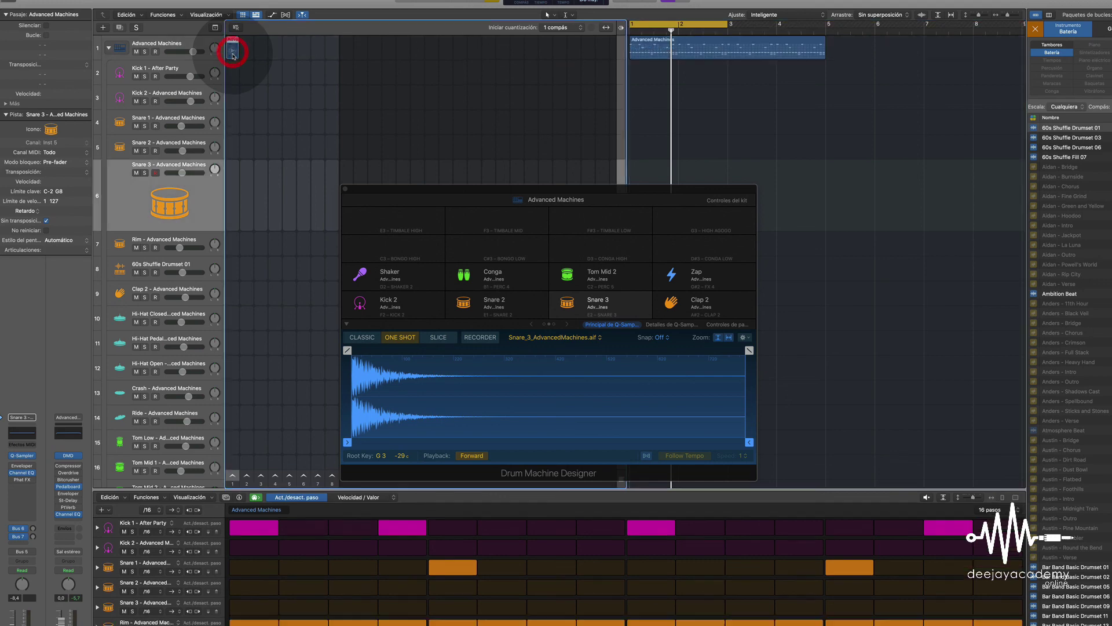
pyautogui.click(233, 51)
pyautogui.click(621, 28)
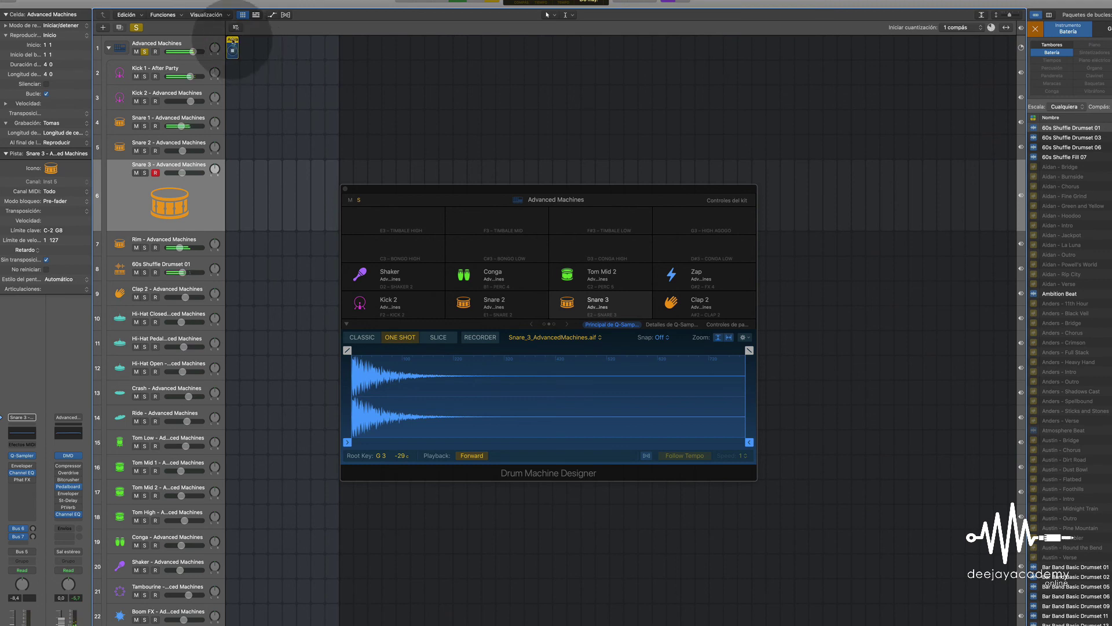
pyautogui.doubleClick(233, 40)
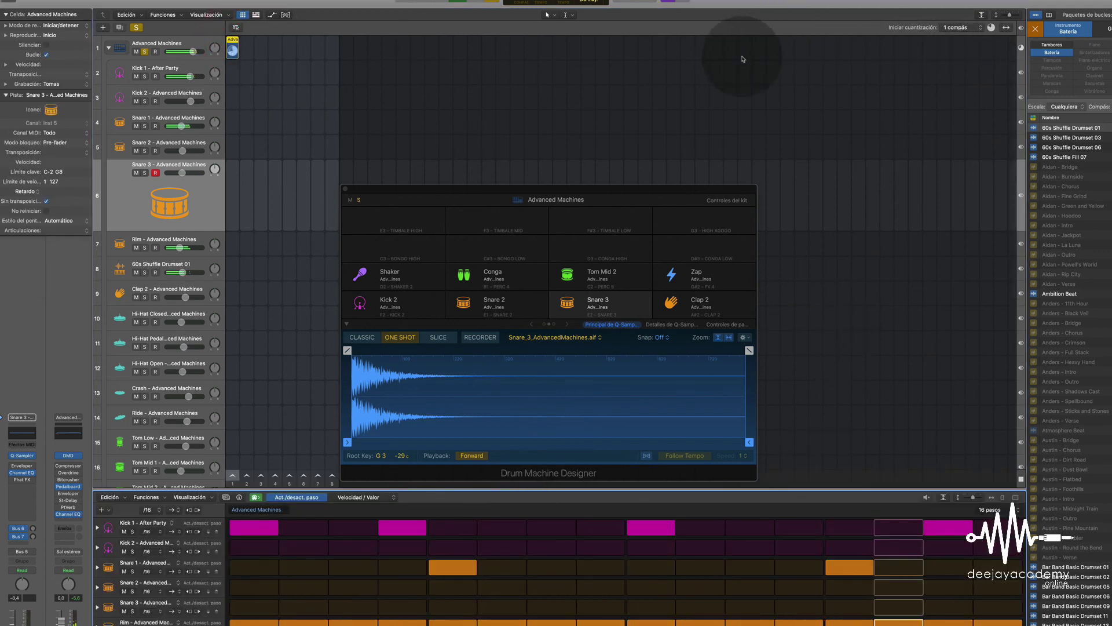
# Step: Show the Live Loops grid and Tracks area together, alternate between the two views, and finish with only the Tracks area displayed
pyautogui.press('alt+super+b')
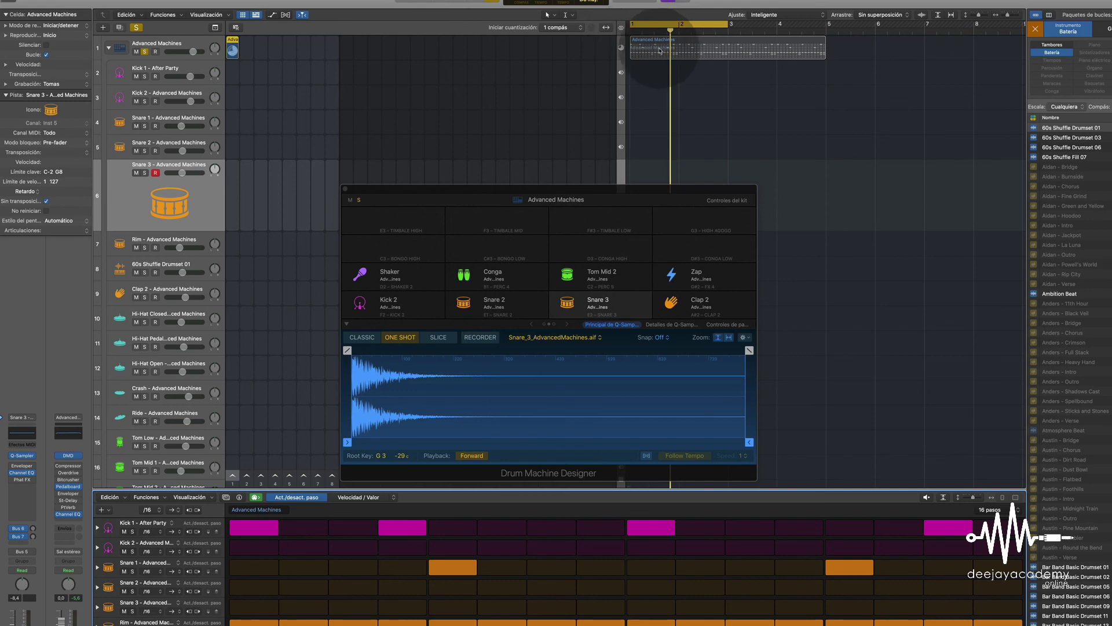
pyautogui.click(244, 16)
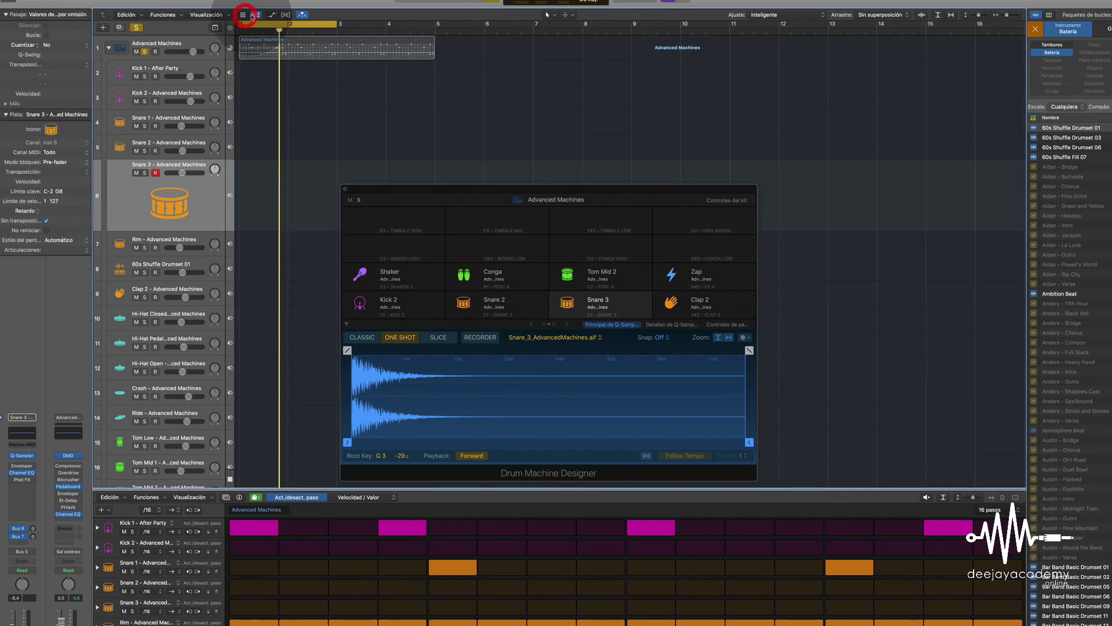
pyautogui.click(256, 16)
pyautogui.click(244, 16)
pyautogui.click(256, 16)
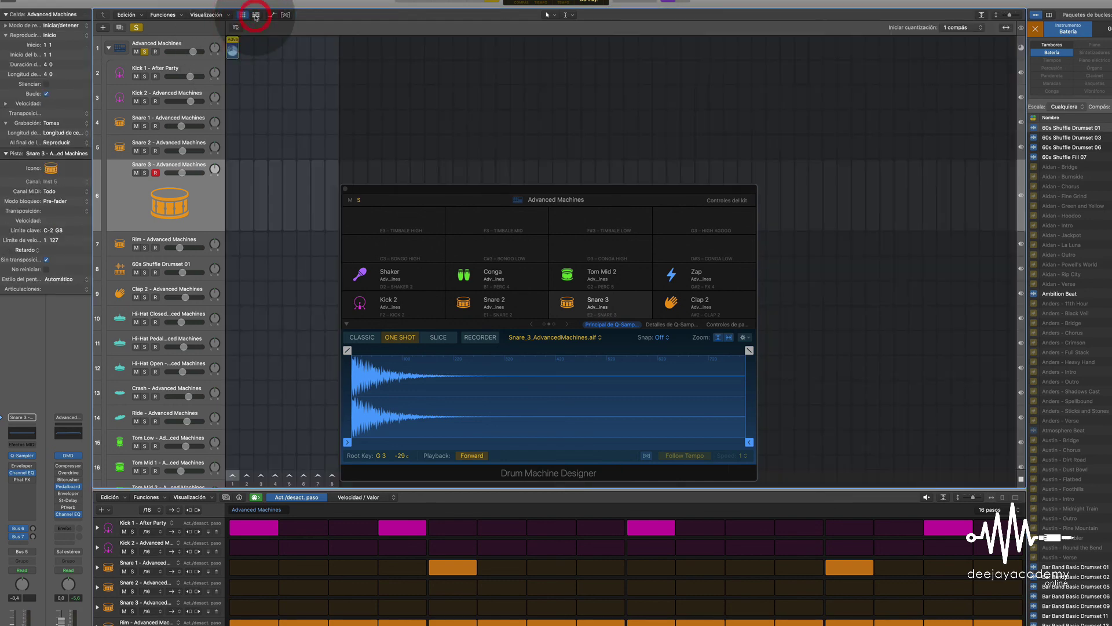
pyautogui.click(244, 16)
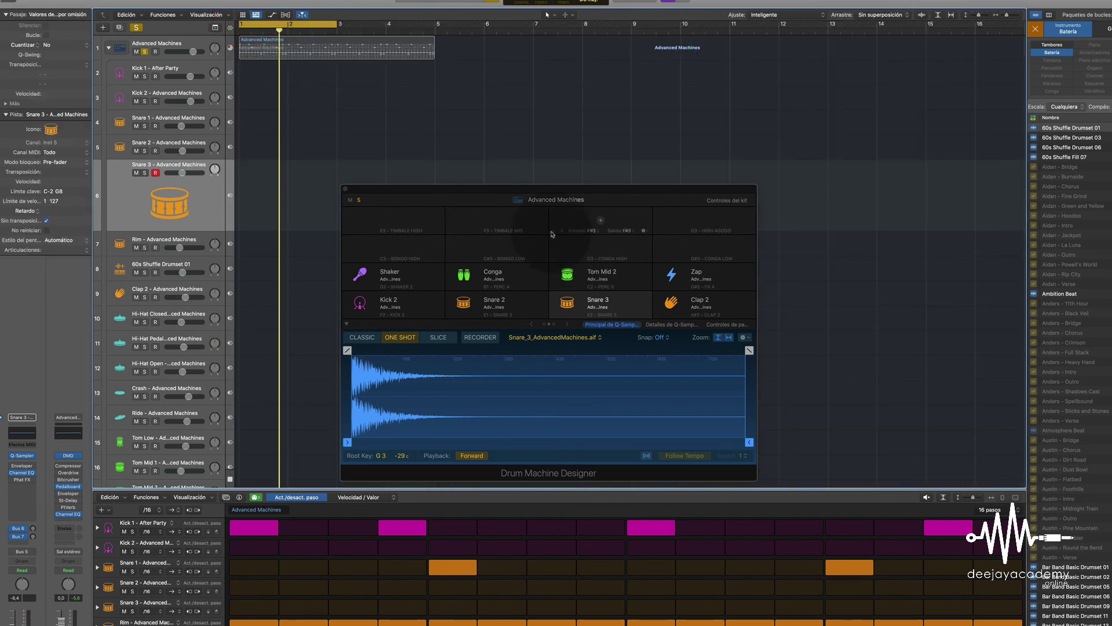